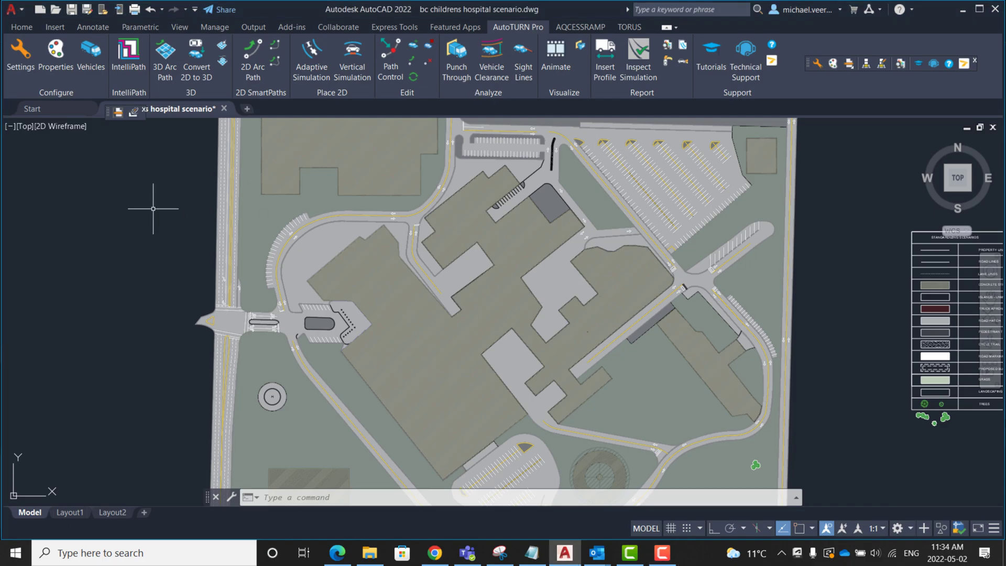
# Compare the hospital satellite map with the site plan drawing
pyautogui.click(435, 552)
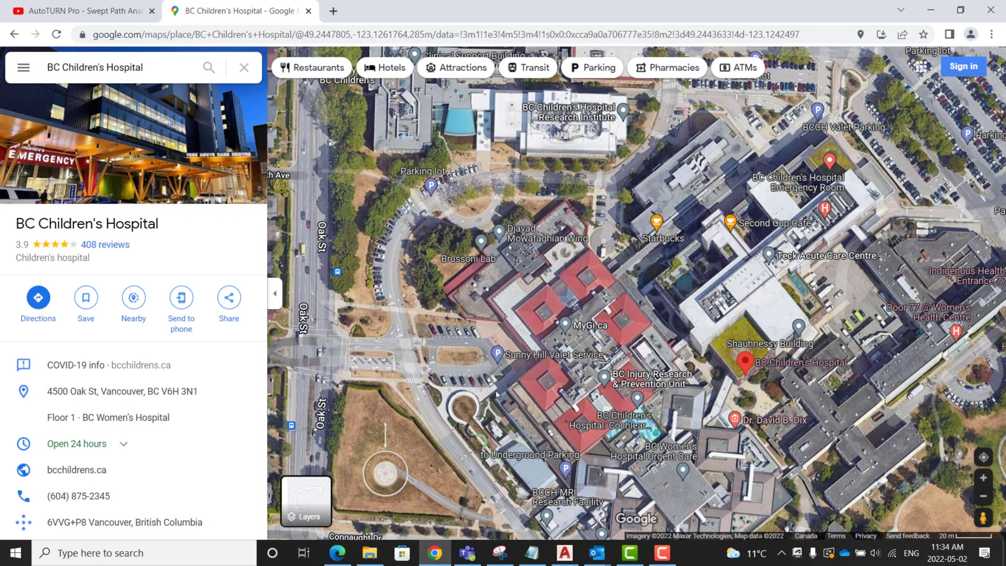
pyautogui.click(435, 553)
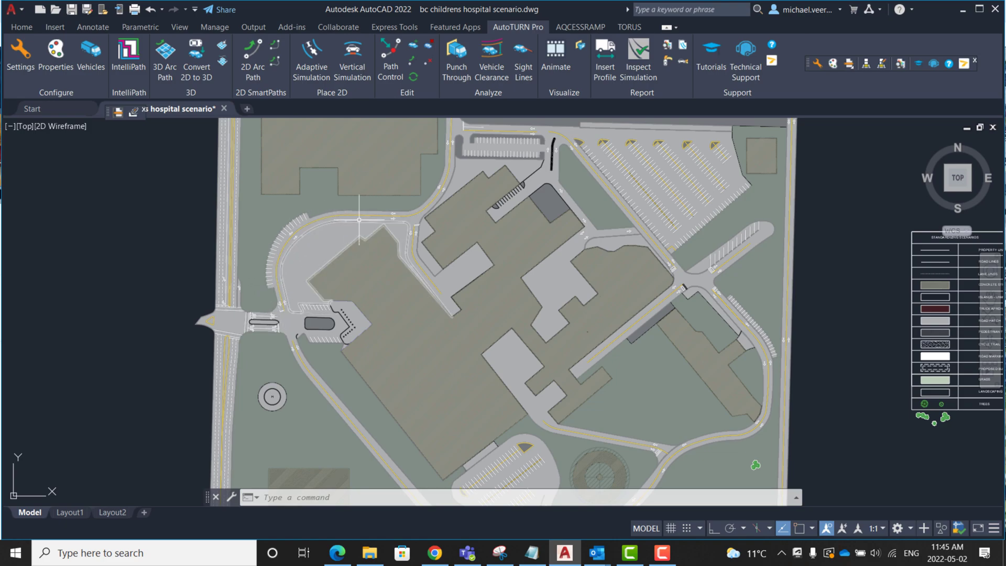
pyautogui.hotkey('alt', 'Tab')
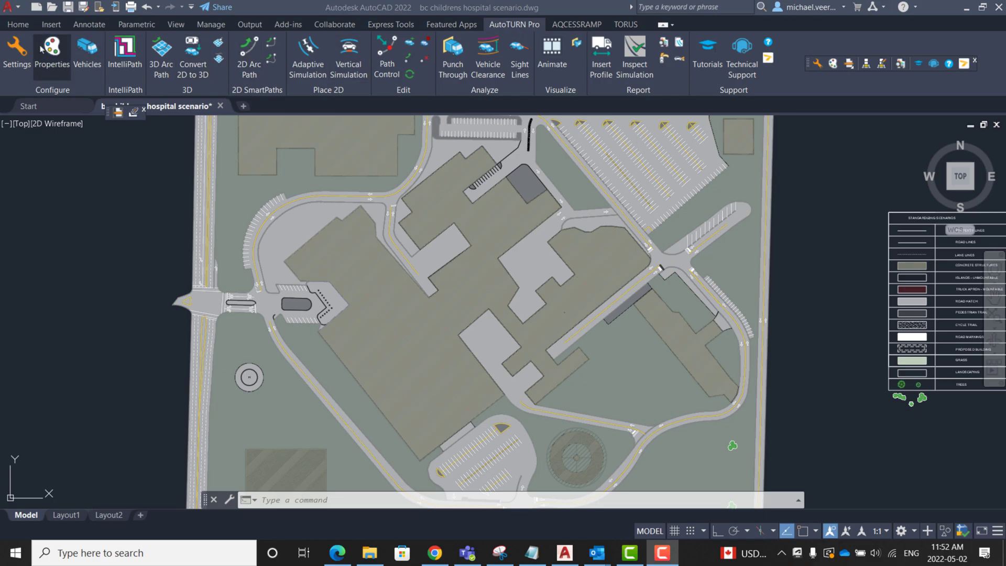
# Confirm the AutoTURN Pro settings keep units in meters
pyautogui.click(16, 54)
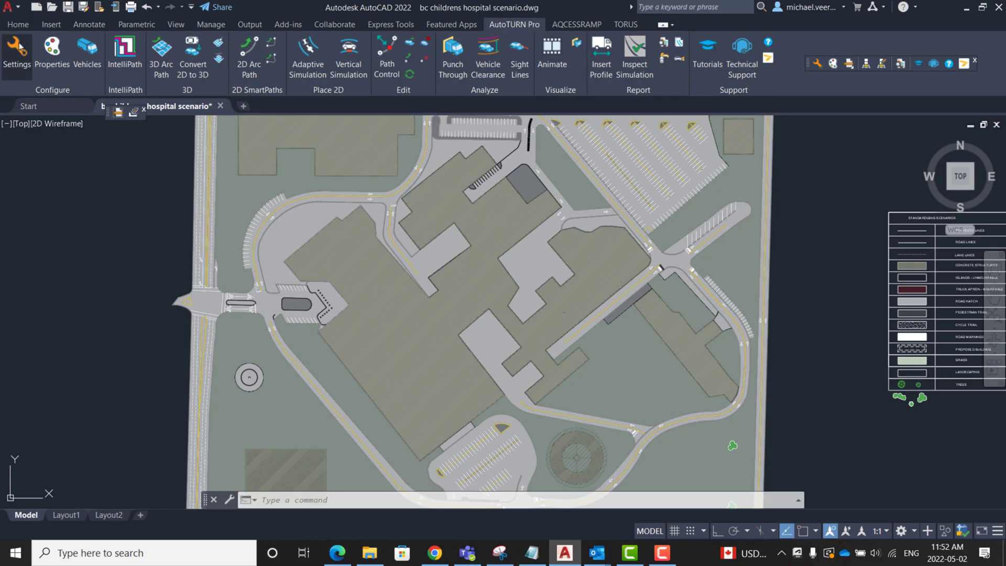
pyautogui.click(17, 54)
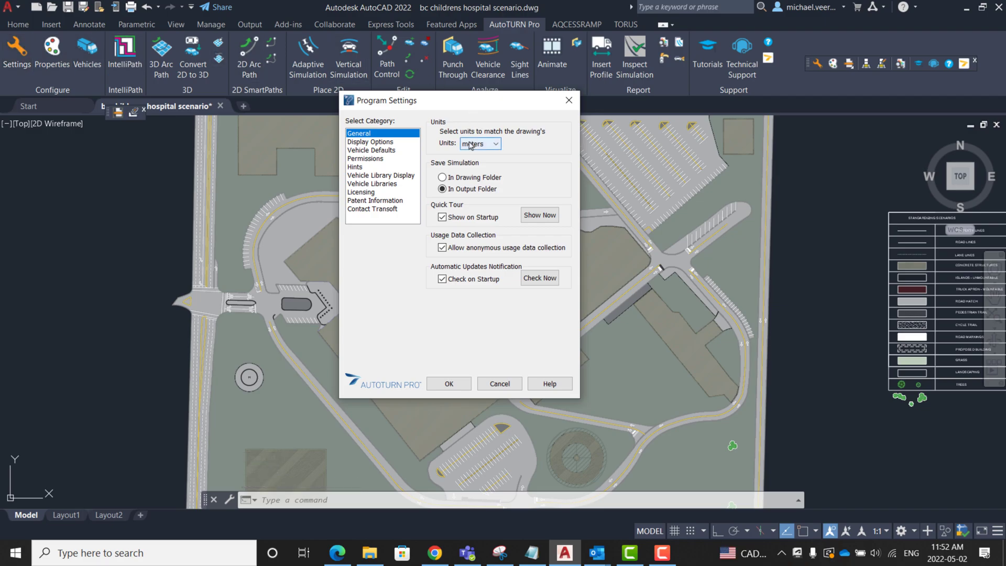
pyautogui.click(450, 384)
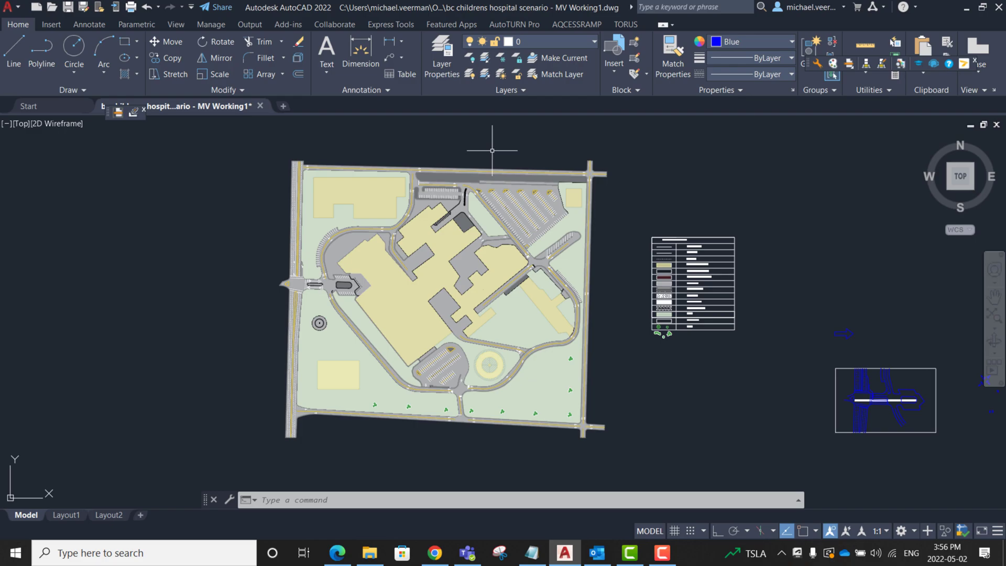
# Freeze the hatch layer in Layer Properties to hide the coloured fills, then clear the stray selection
pyautogui.click(450, 68)
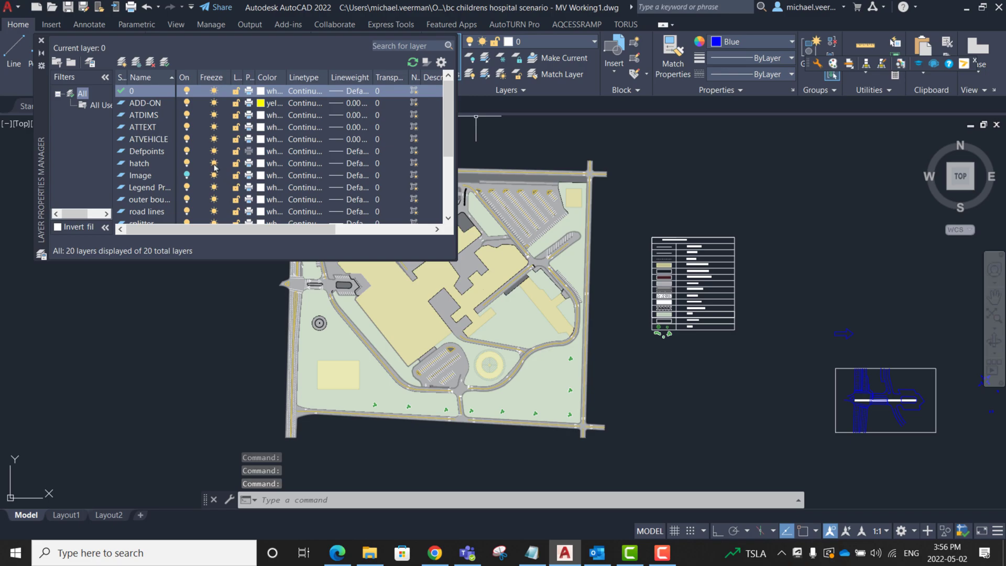
pyautogui.click(214, 163)
pyautogui.click(729, 124)
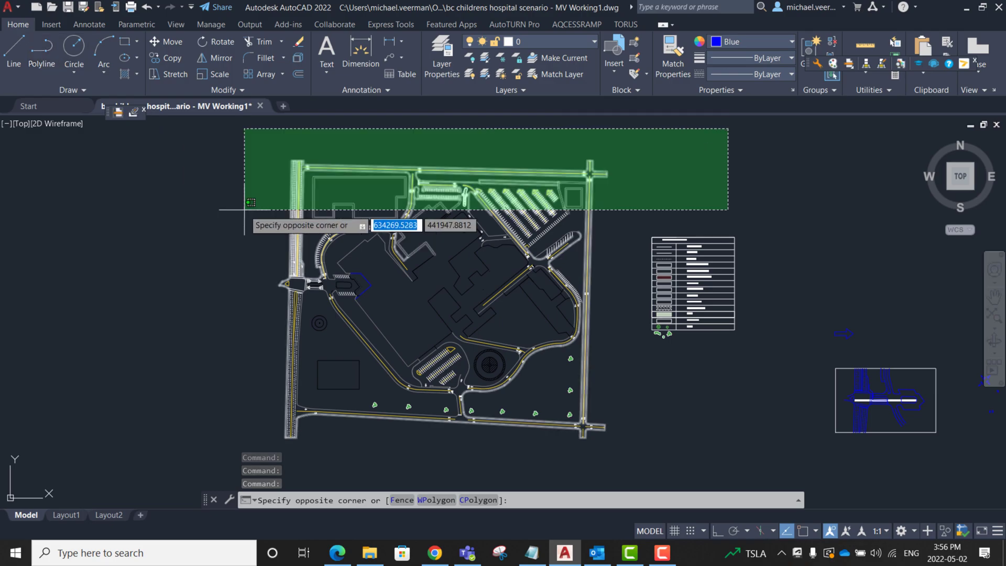
pyautogui.click(299, 157)
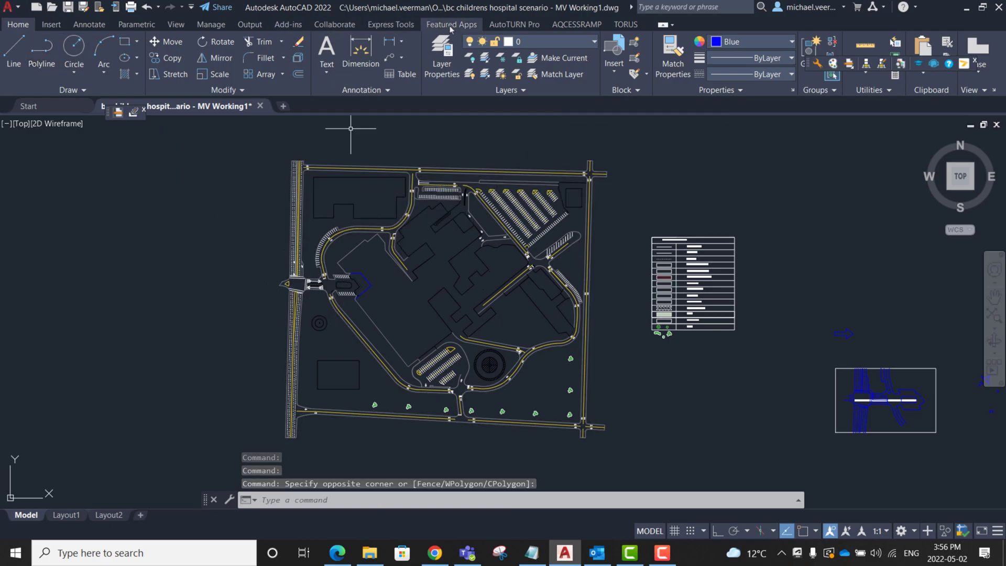
# Launch IntelliPath from the AutoTURN Pro tab and create the analysis area 'MY AREA'
pyautogui.click(514, 25)
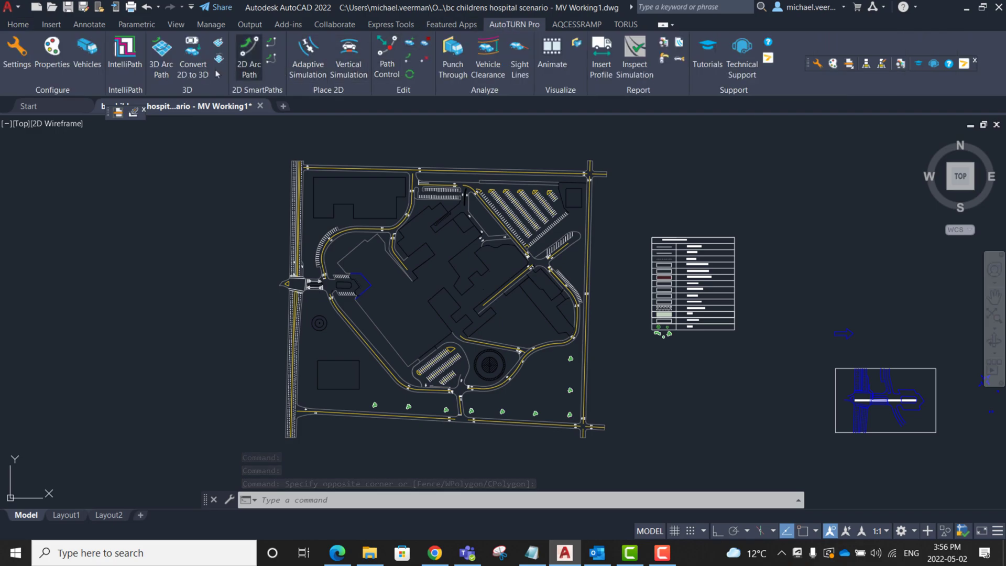
pyautogui.click(133, 63)
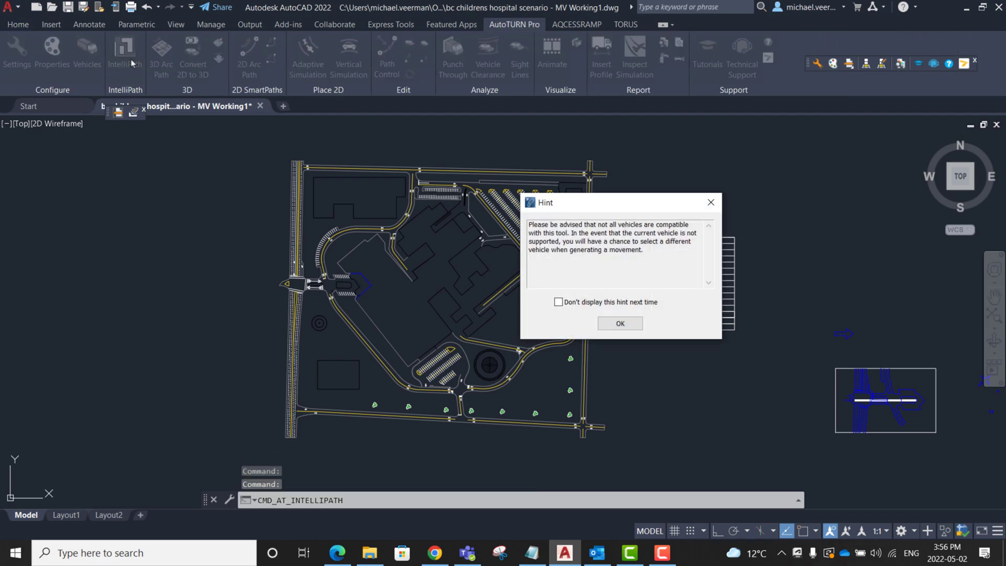
pyautogui.click(623, 326)
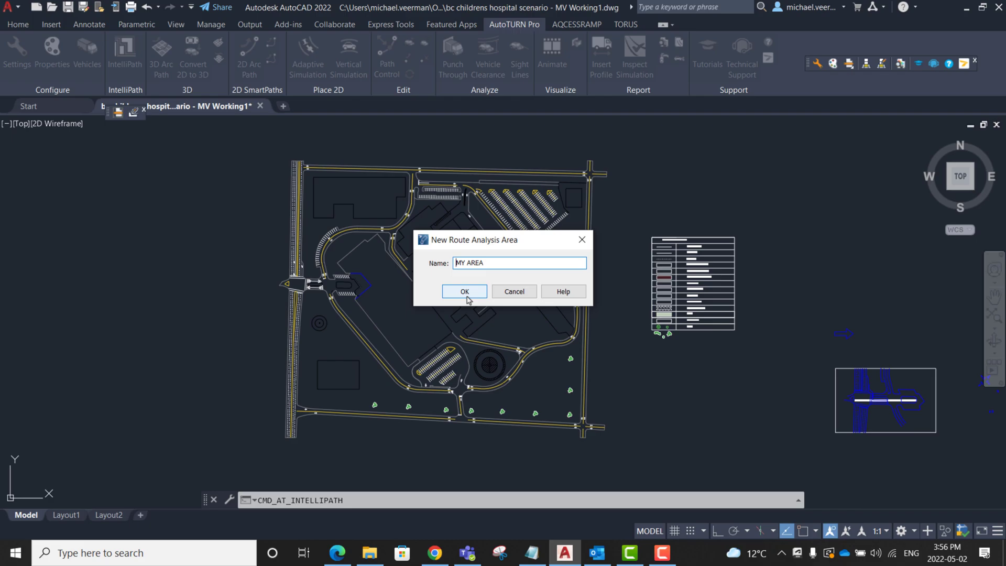
pyautogui.click(468, 299)
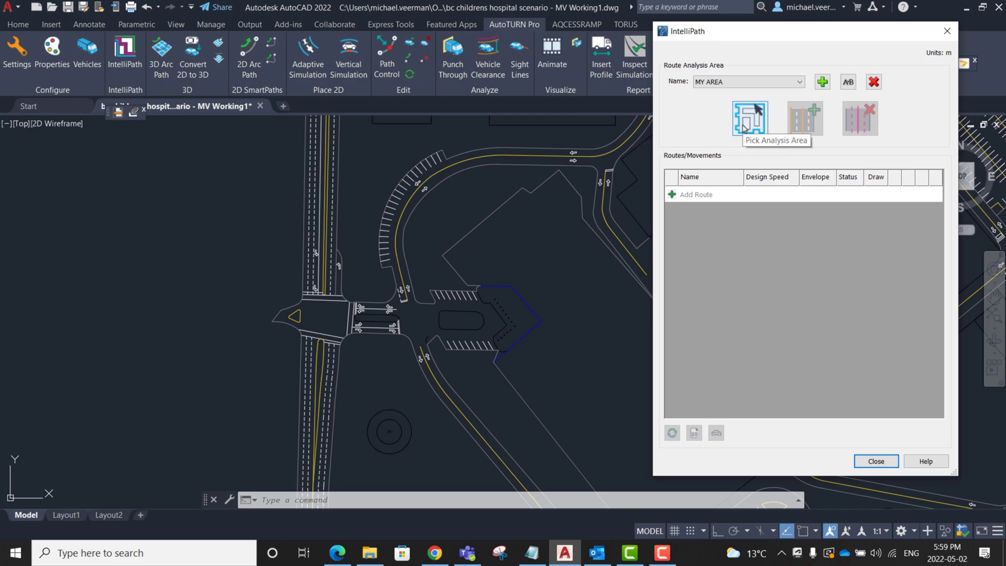
# Begin the MY AREA outline with corners around the entrance, drop-off loop and curved road
pyautogui.click(744, 128)
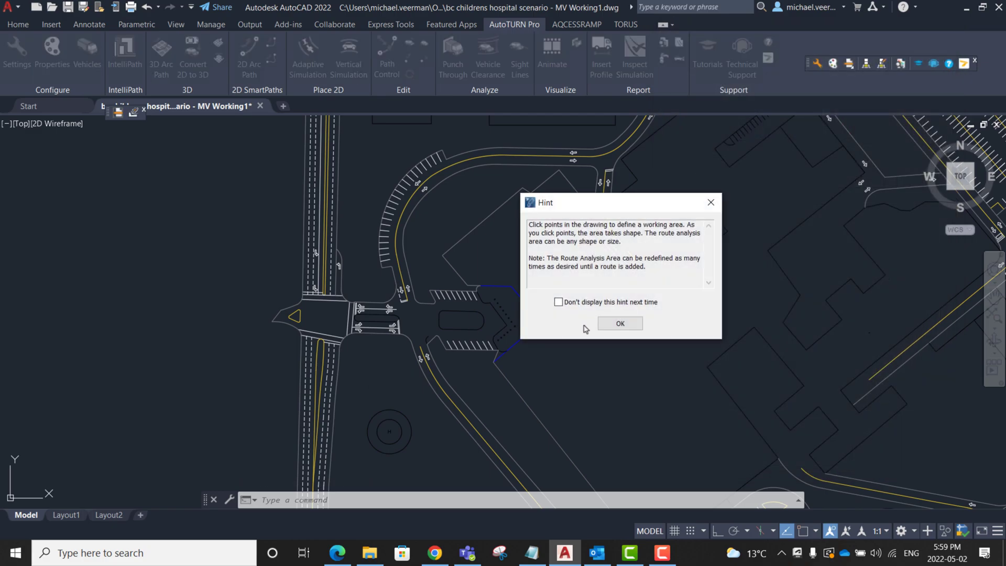
pyautogui.click(604, 325)
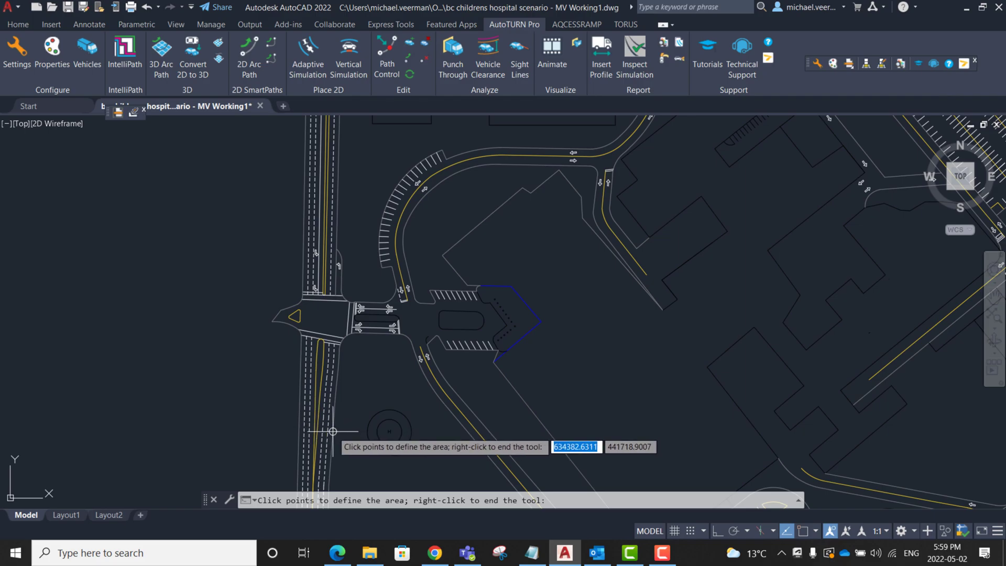
pyautogui.click(339, 431)
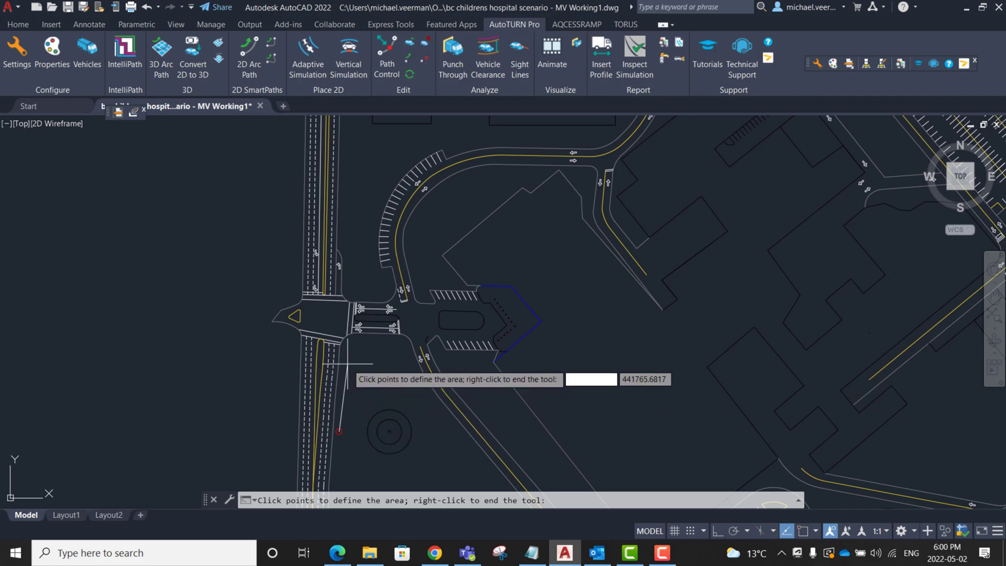
pyautogui.click(347, 342)
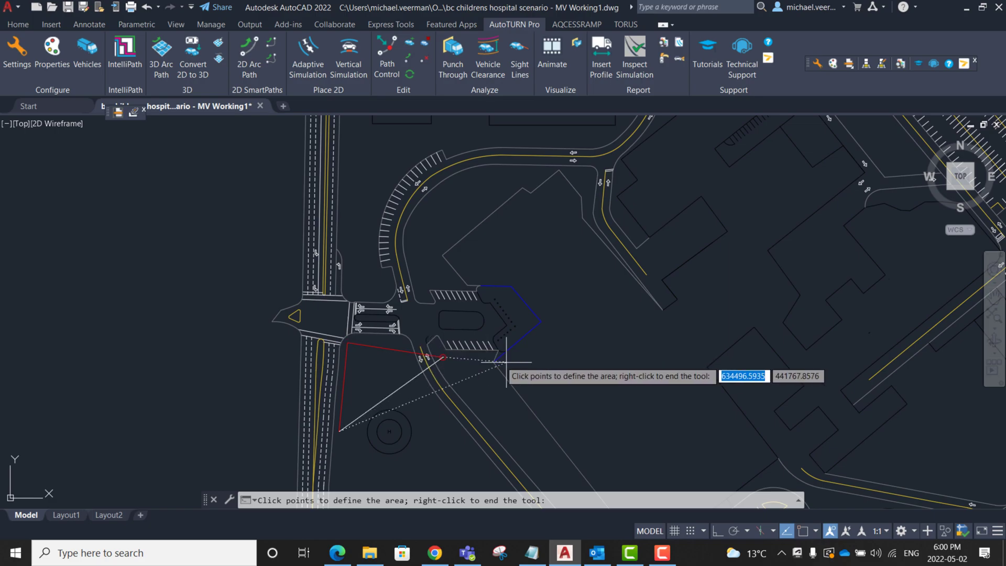
pyautogui.click(542, 362)
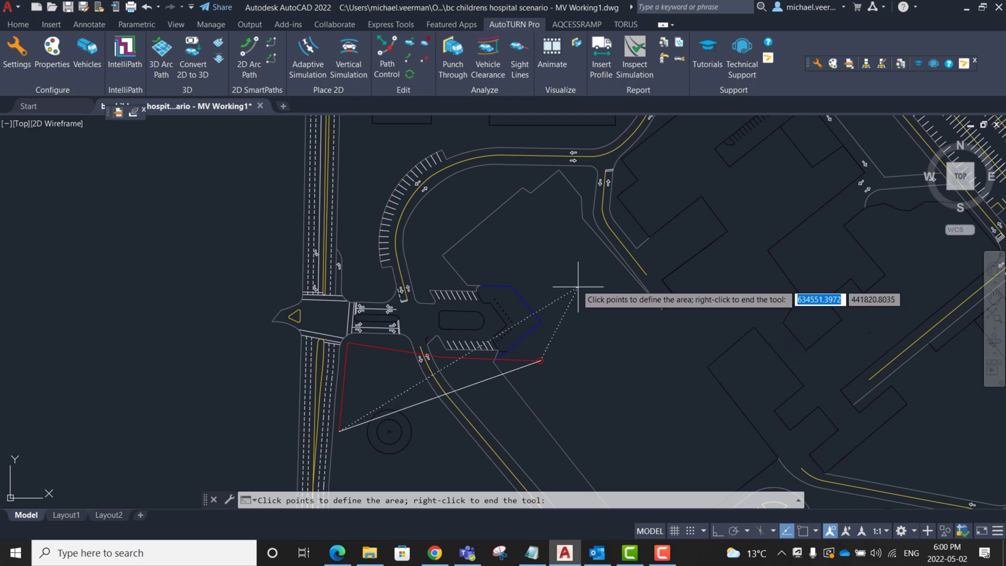
pyautogui.click(556, 271)
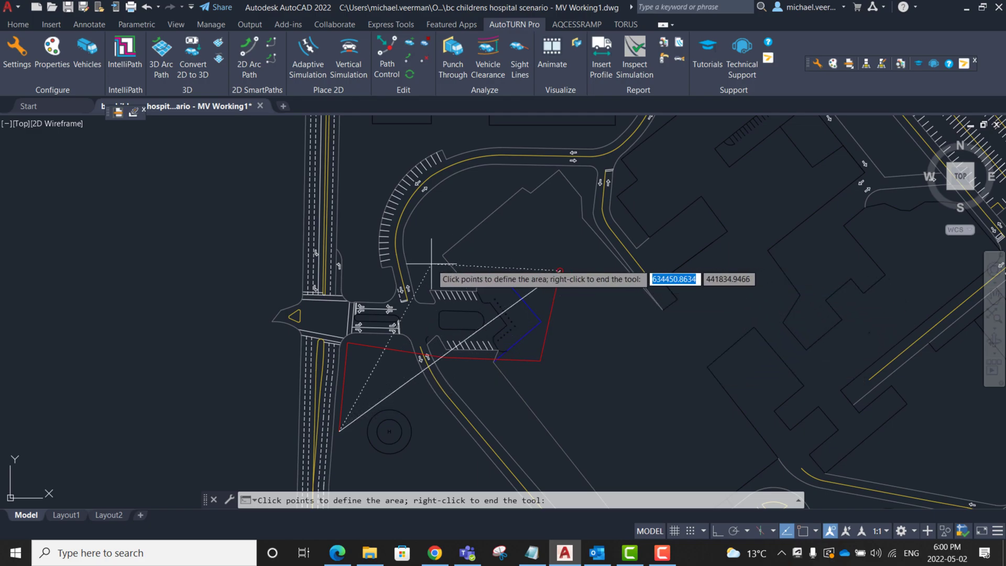
pyautogui.click(420, 277)
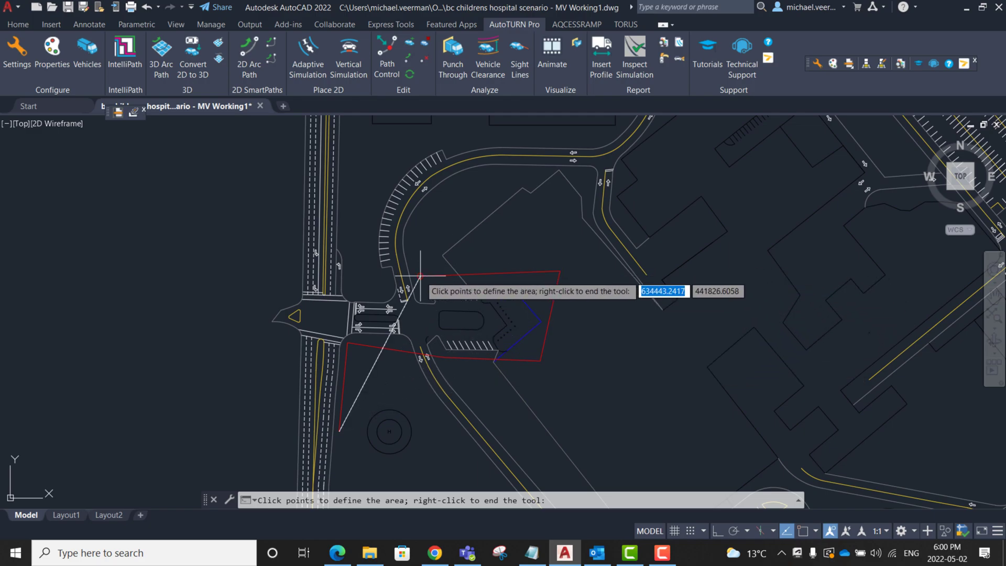
pyautogui.click(420, 218)
pyautogui.click(478, 185)
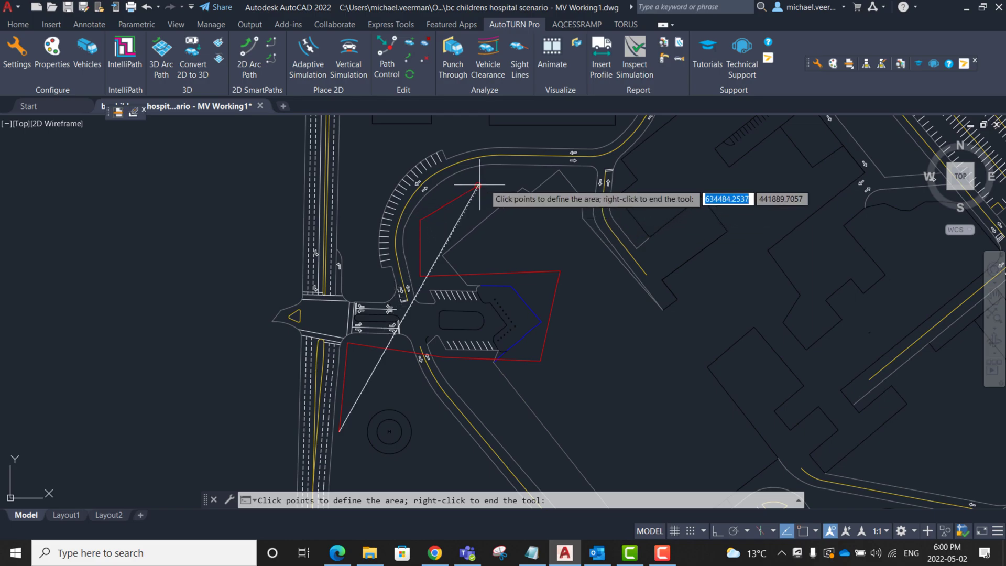
pyautogui.click(564, 180)
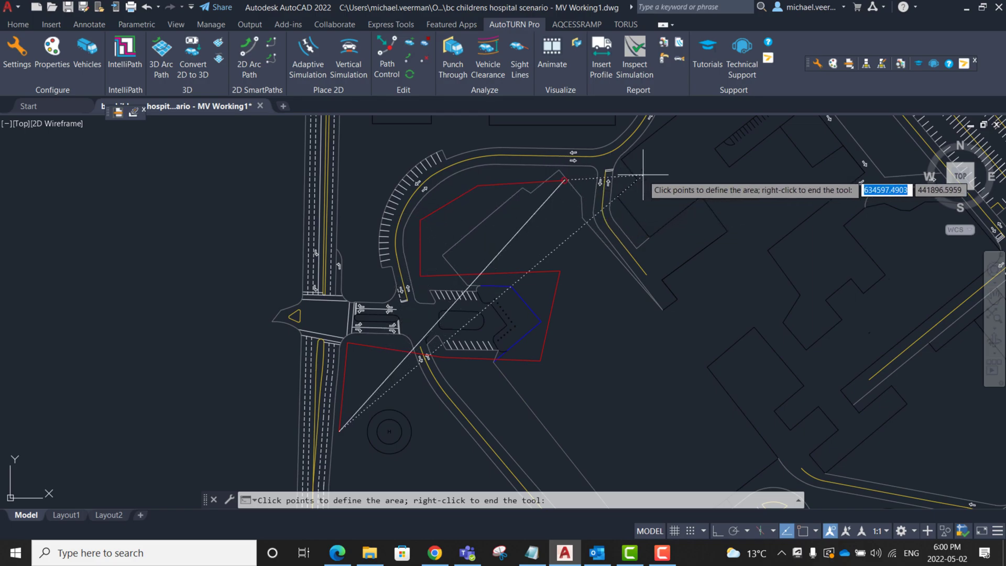
pyautogui.click(669, 163)
# Trace the remaining corners north and back down the entry road, then close the area
pyautogui.moveTo(677, 116); pyautogui.dragTo(667, 206, button='middle')
pyautogui.click(670, 185)
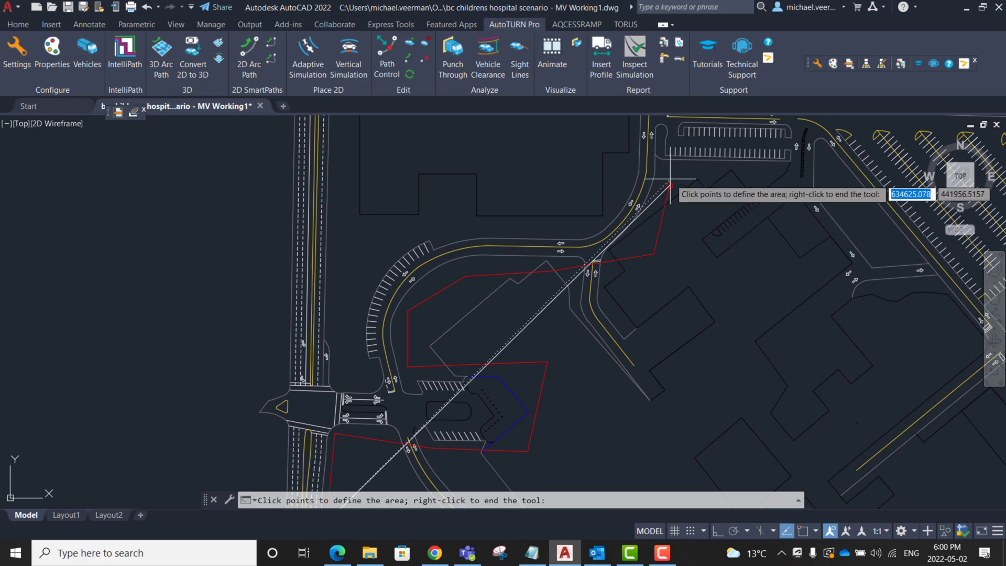
pyautogui.click(612, 163)
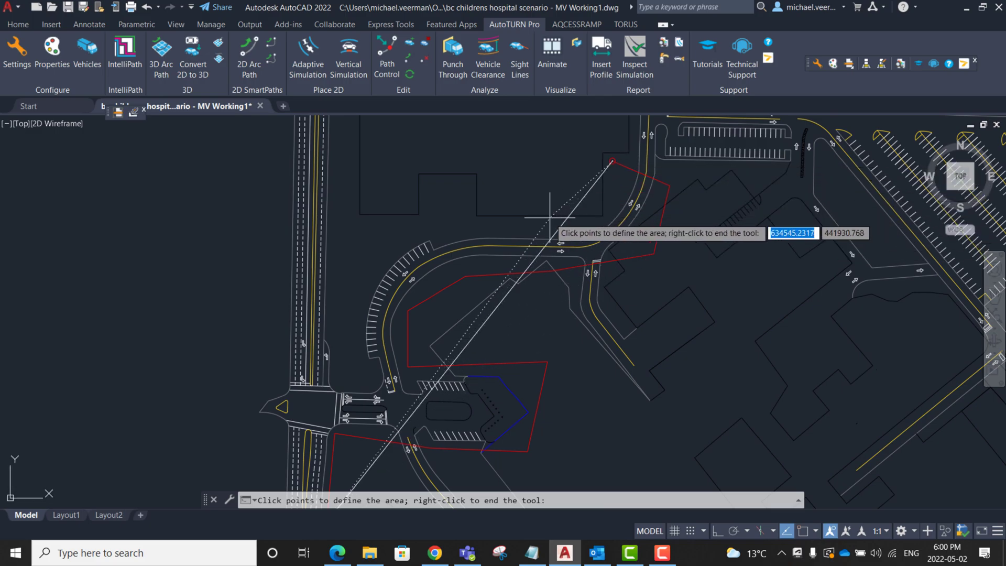
pyautogui.click(582, 224)
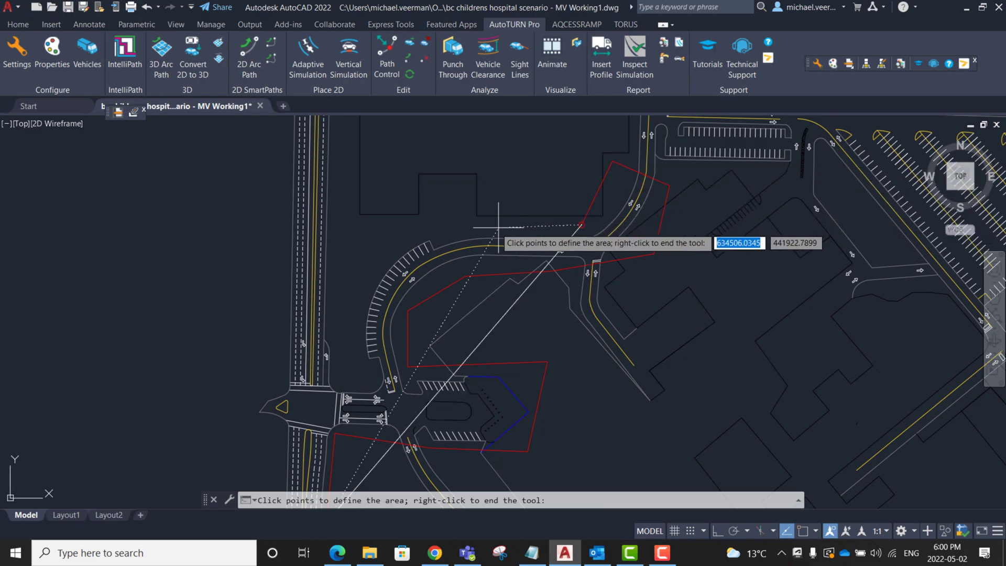
pyautogui.click(425, 229)
pyautogui.click(343, 284)
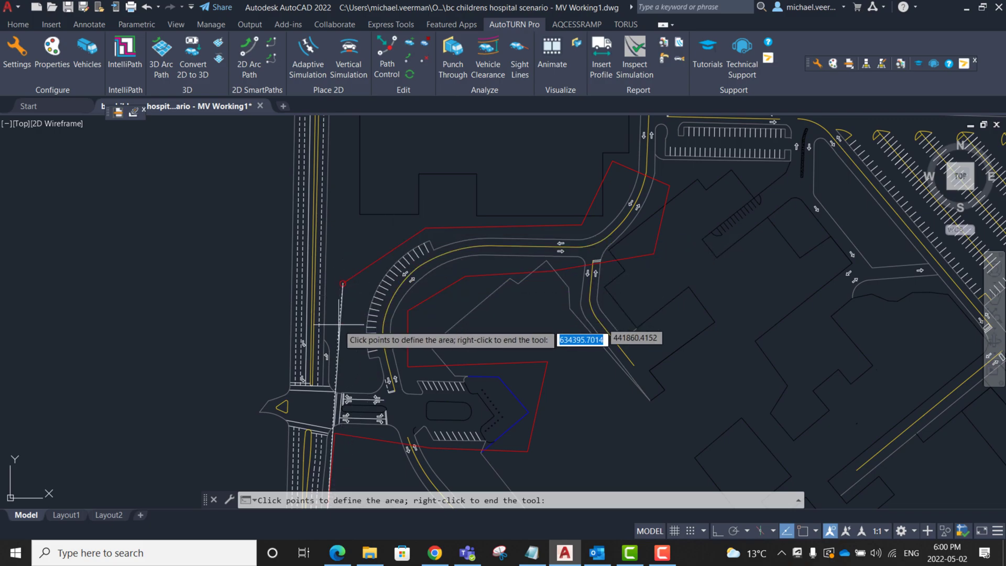
pyautogui.click(337, 376)
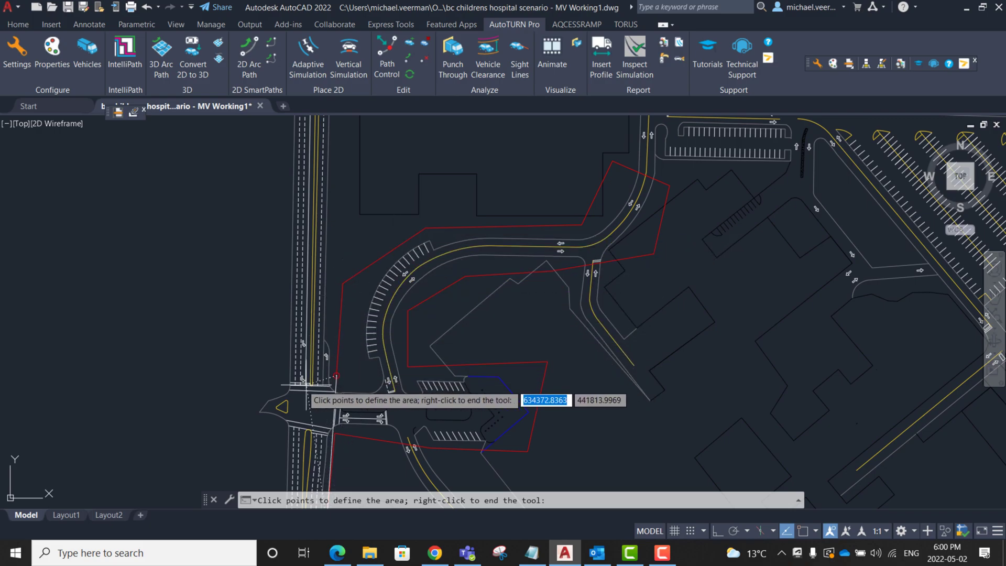
pyautogui.moveTo(275, 346); pyautogui.dragTo(276, 323, button='middle')
pyautogui.scroll(2, 330, 271)
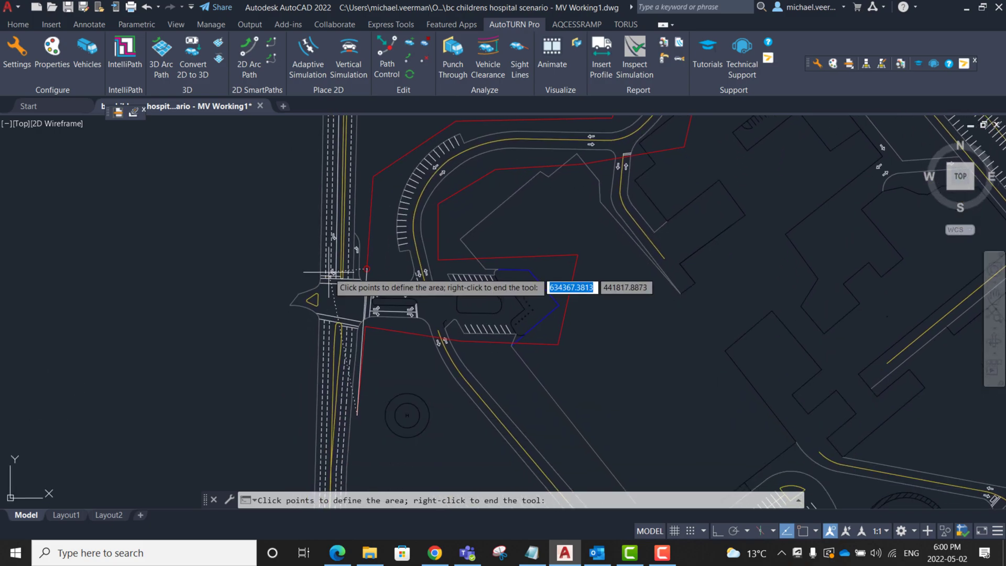
pyautogui.click(331, 271)
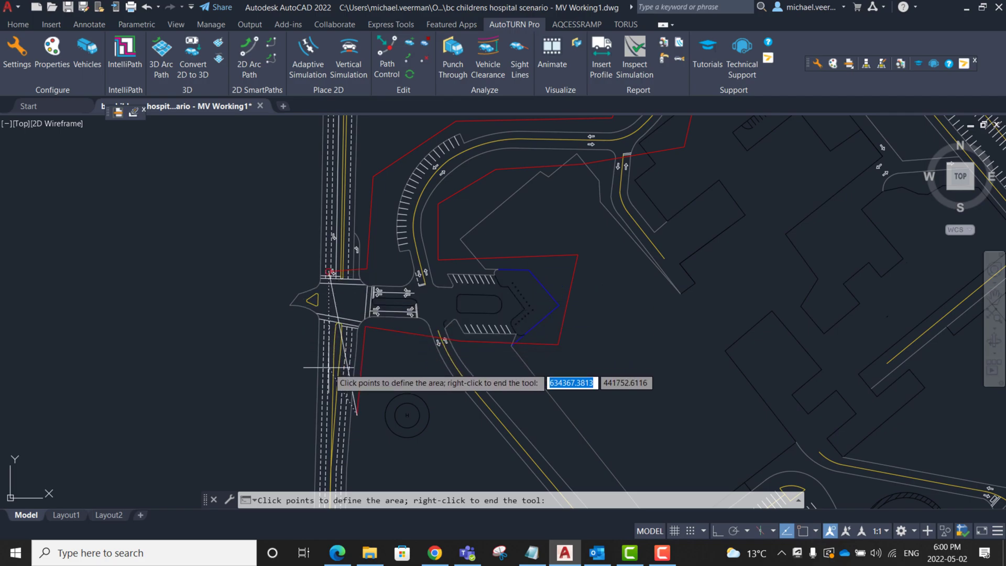
pyautogui.click(327, 414)
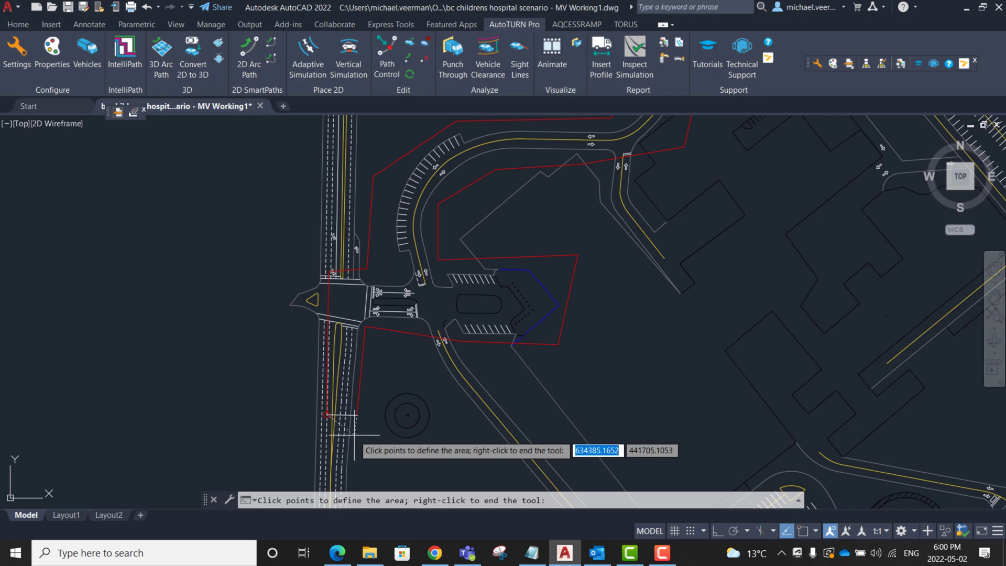
pyautogui.rightClick(354, 435)
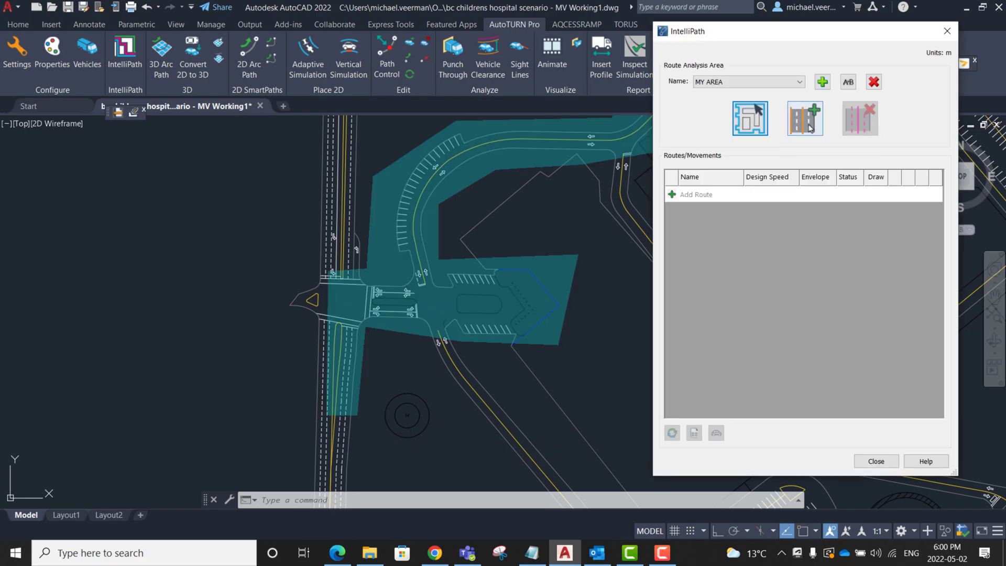
# Start adding boundary elements to MY AREA, panning over to the parking stalls
pyautogui.click(808, 127)
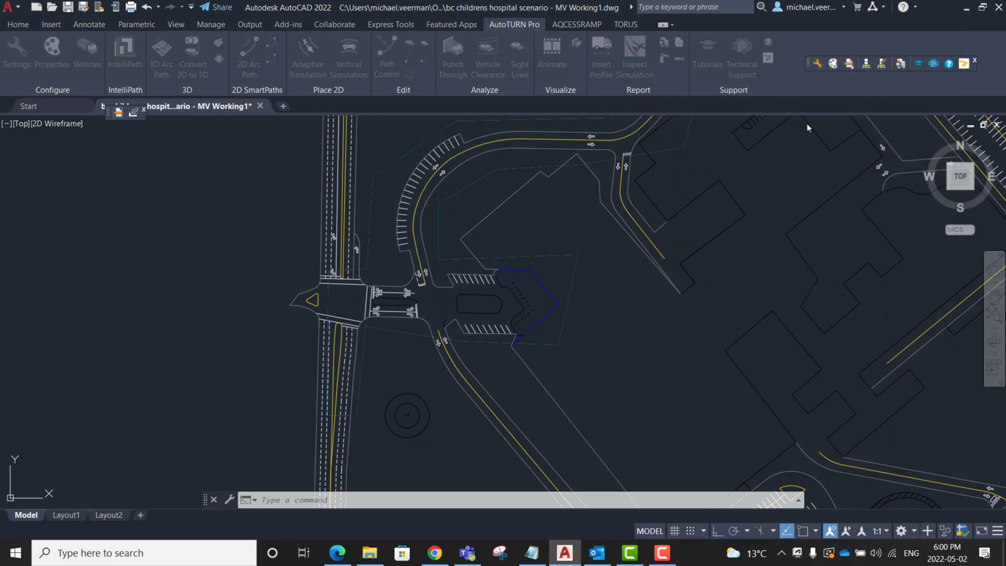
pyautogui.click(619, 325)
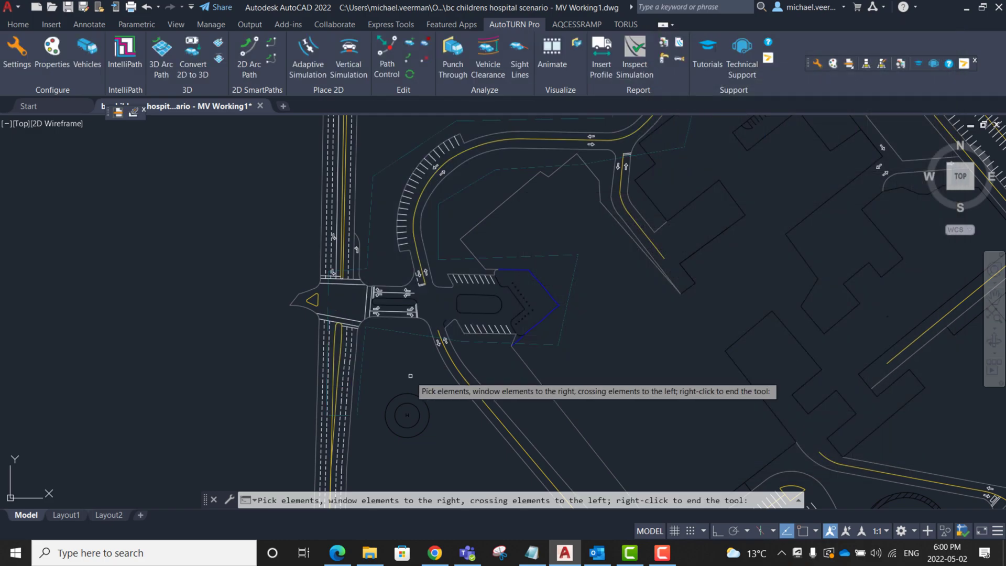
pyautogui.scroll(3, 349, 360)
pyautogui.scroll(3, 347, 363)
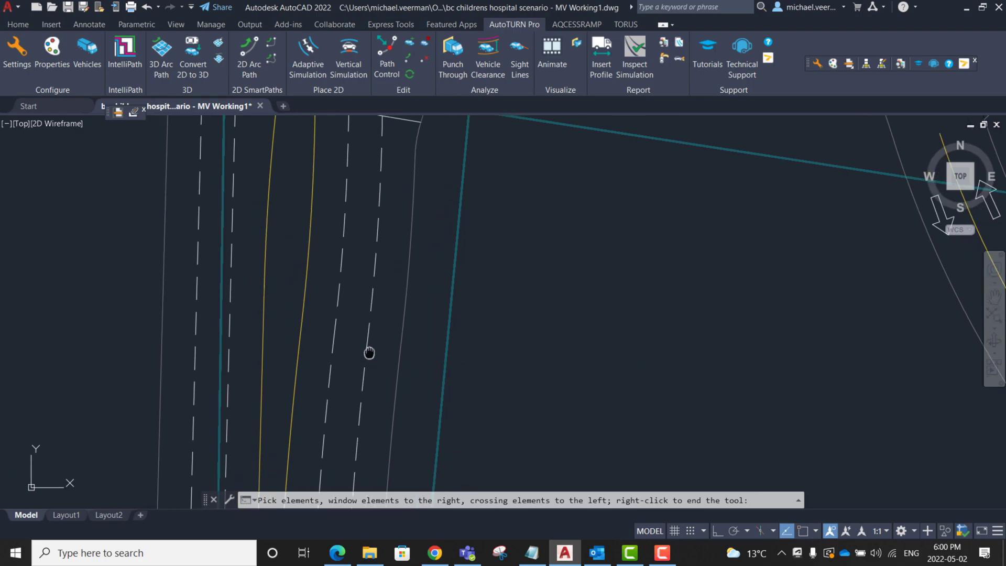
pyautogui.moveTo(347, 364); pyautogui.dragTo(400, 298, button='middle')
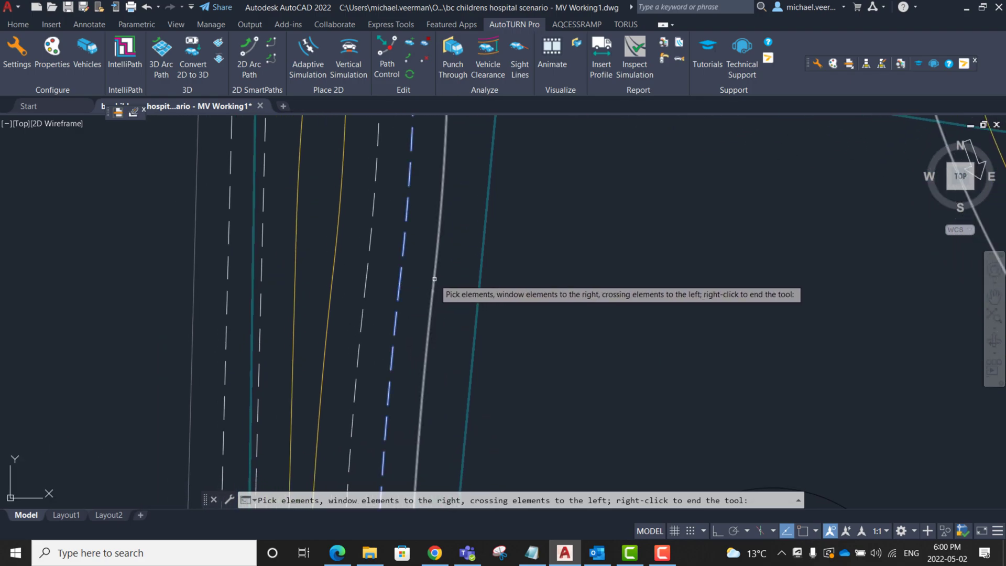
pyautogui.moveTo(460, 216); pyautogui.dragTo(426, 472, button='middle')
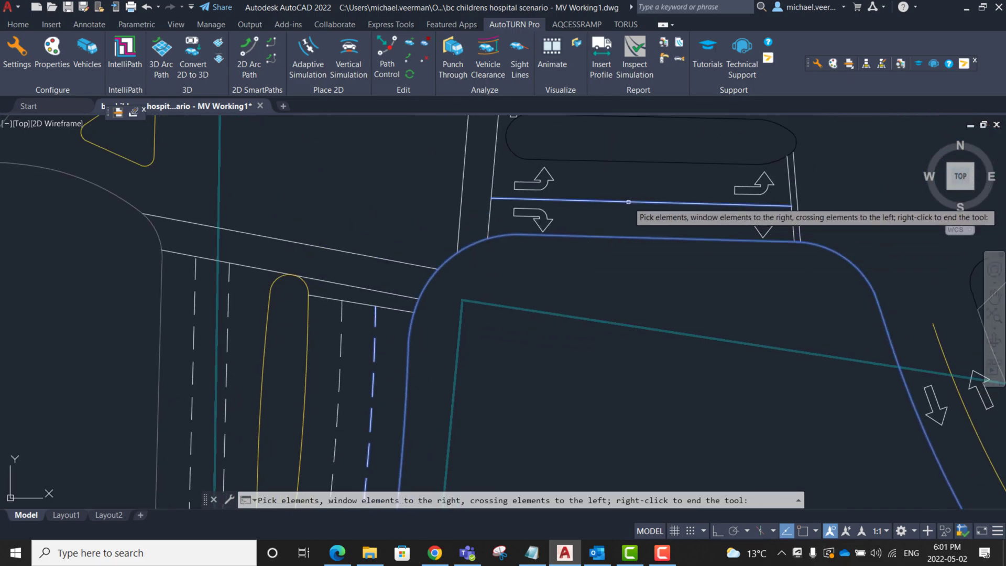
pyautogui.moveTo(640, 220); pyautogui.dragTo(478, 258, button='middle')
pyautogui.scroll(-2, 566, 279)
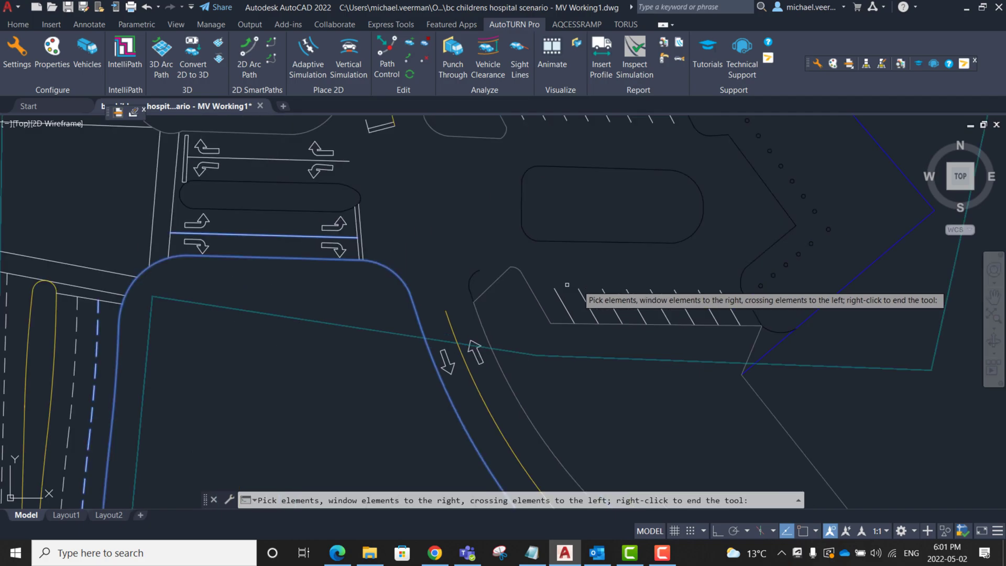
pyautogui.scroll(2, 567, 285)
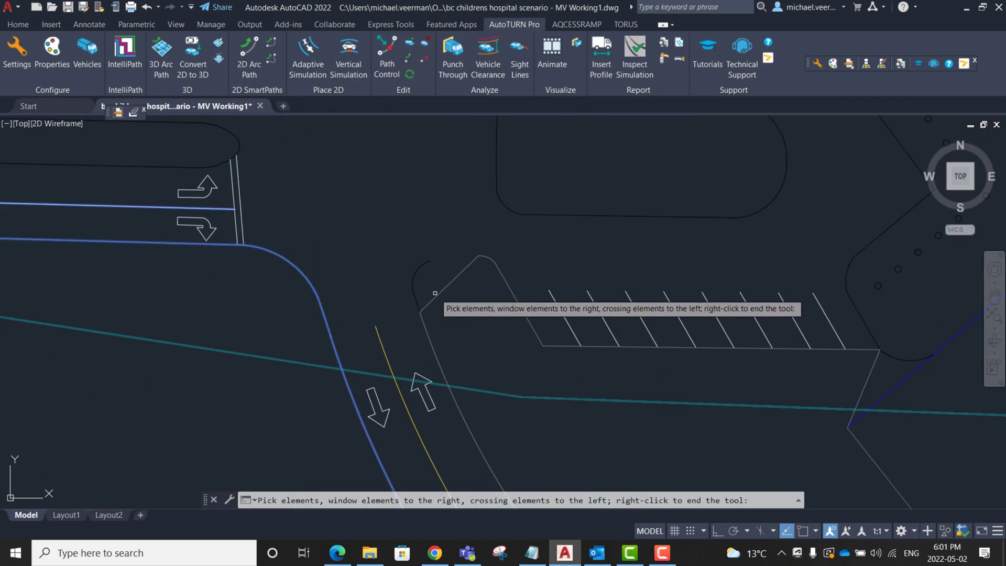
pyautogui.moveTo(726, 231); pyautogui.dragTo(409, 270, button='middle')
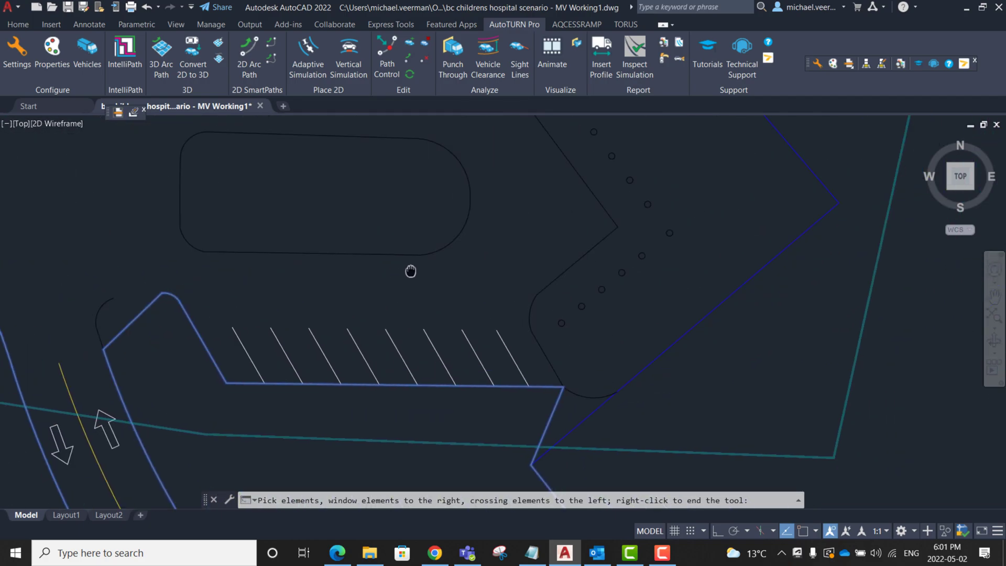
# Pick the stall curb, diagonal drop-off curb and upper curb line as boundaries
pyautogui.click(555, 369)
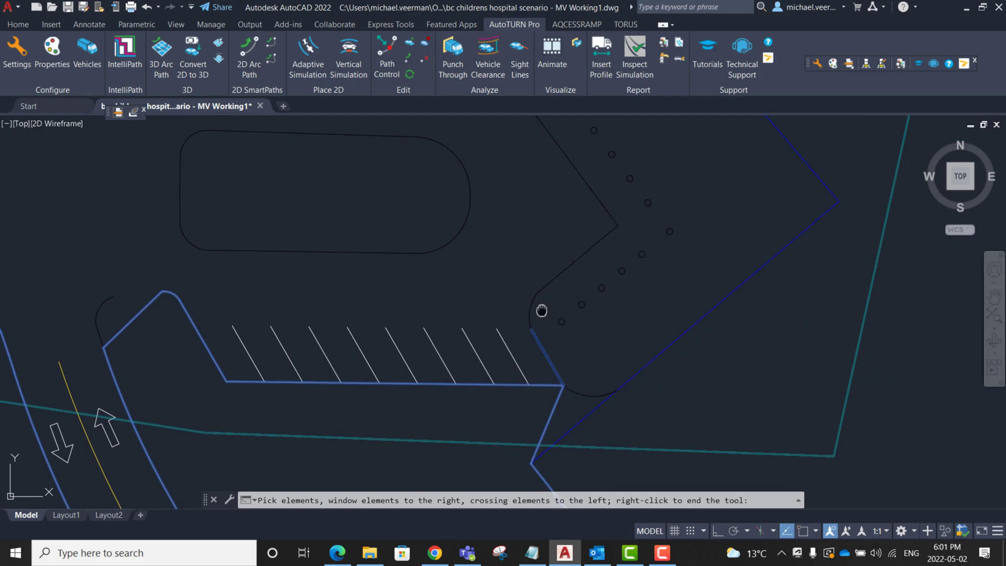
pyautogui.moveTo(542, 315)
pyautogui.mouseDown(button='middle')
pyautogui.moveTo(533, 249)
pyautogui.moveTo(594, 283)
pyautogui.mouseUp(button='middle')
pyautogui.click(595, 272)
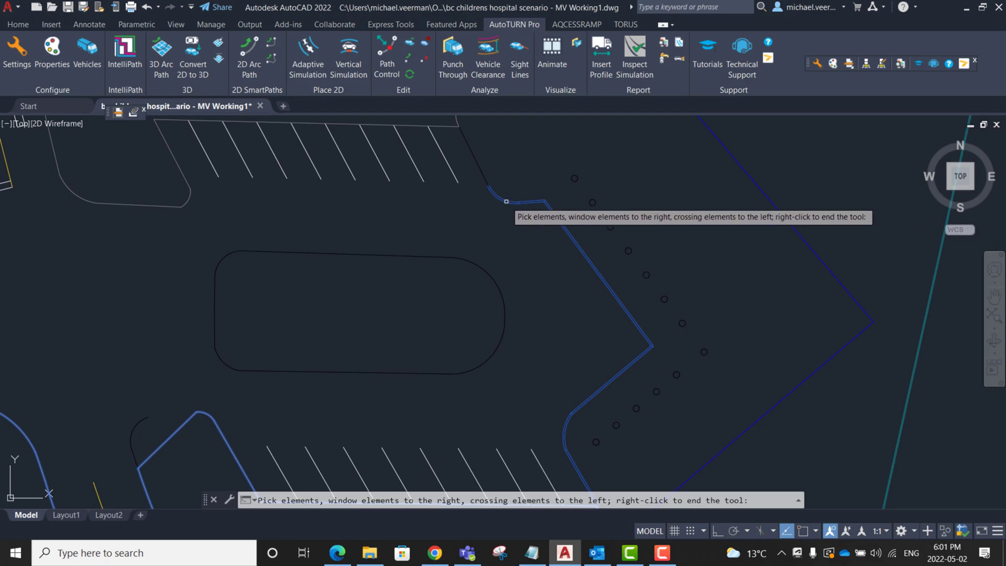
pyautogui.click(470, 151)
pyautogui.moveTo(424, 133); pyautogui.dragTo(475, 174, button='middle')
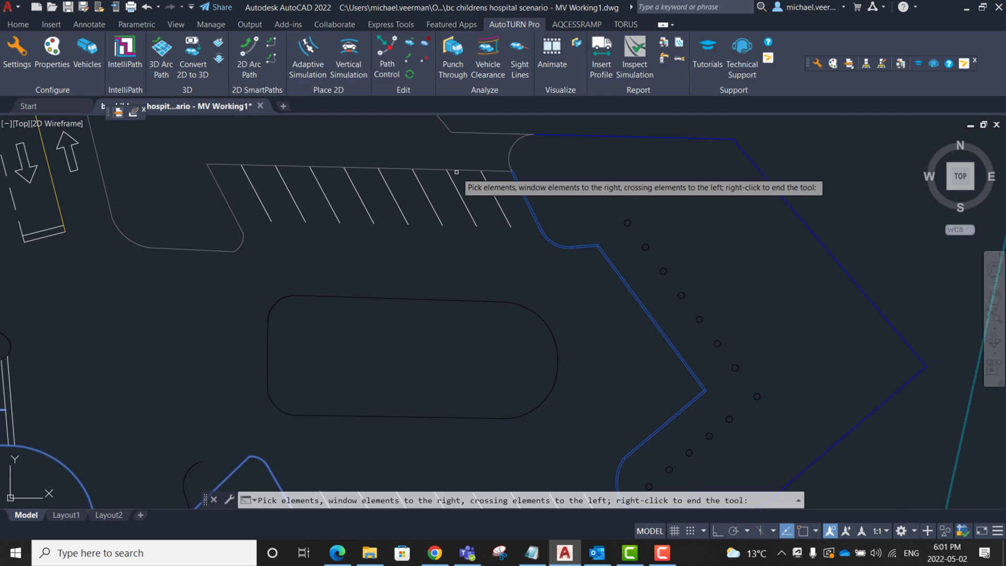
pyautogui.moveTo(414, 250); pyautogui.dragTo(602, 157, button='middle')
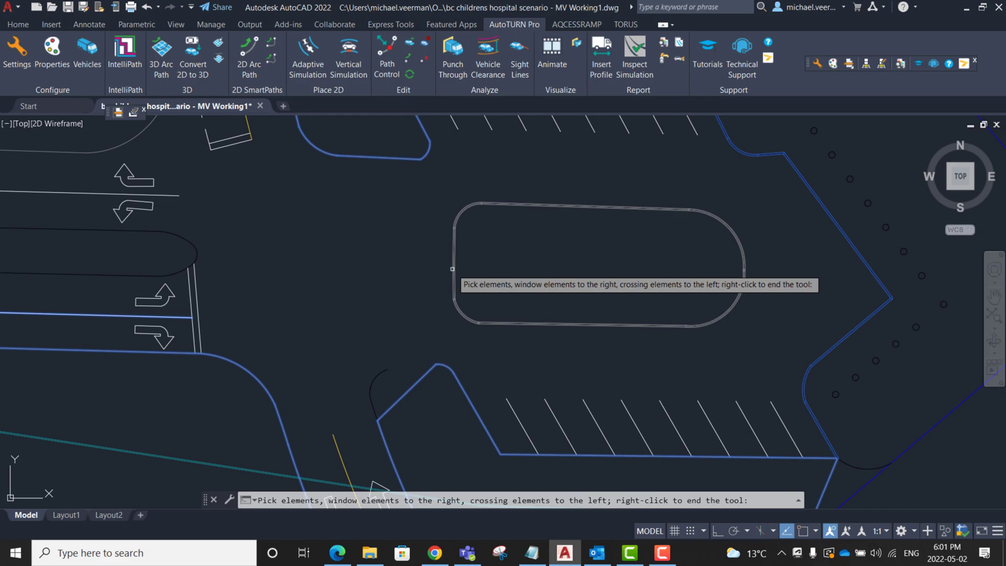
pyautogui.moveTo(367, 200); pyautogui.dragTo(338, 117, button='middle')
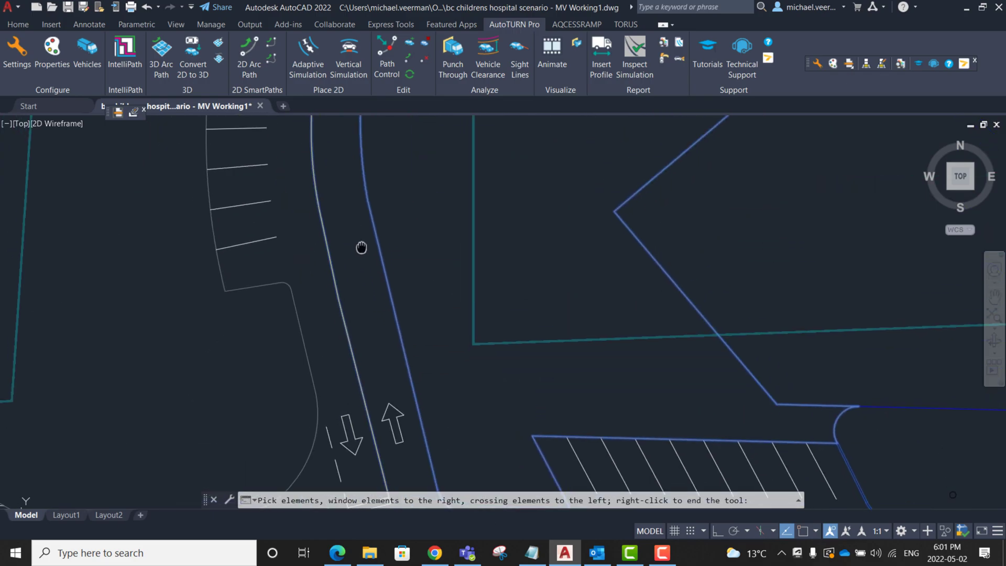
pyautogui.moveTo(360, 248); pyautogui.dragTo(423, 314, button='middle')
pyautogui.scroll(-5, 423, 313)
pyautogui.scroll(2, 449, 281)
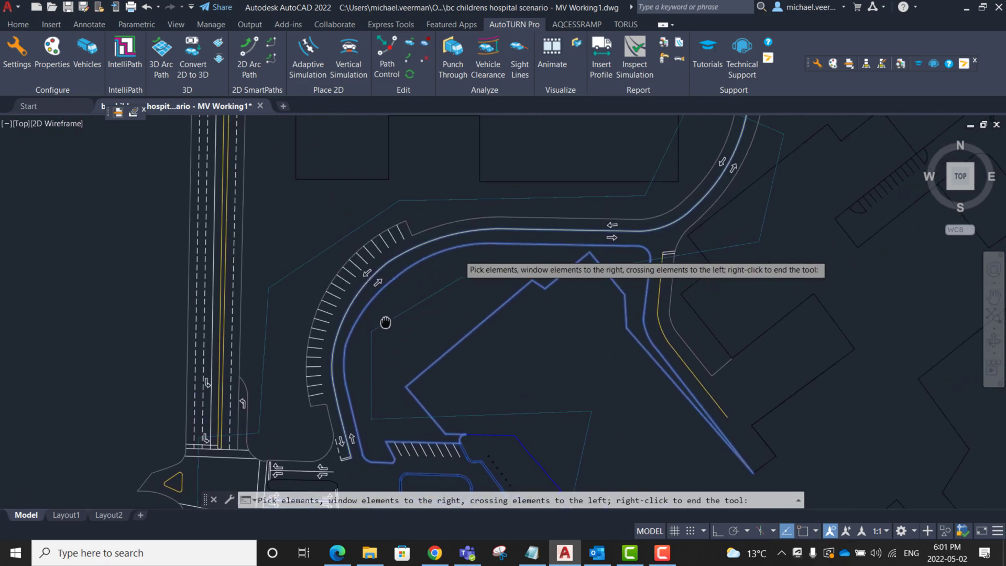
pyautogui.scroll(1, 434, 307)
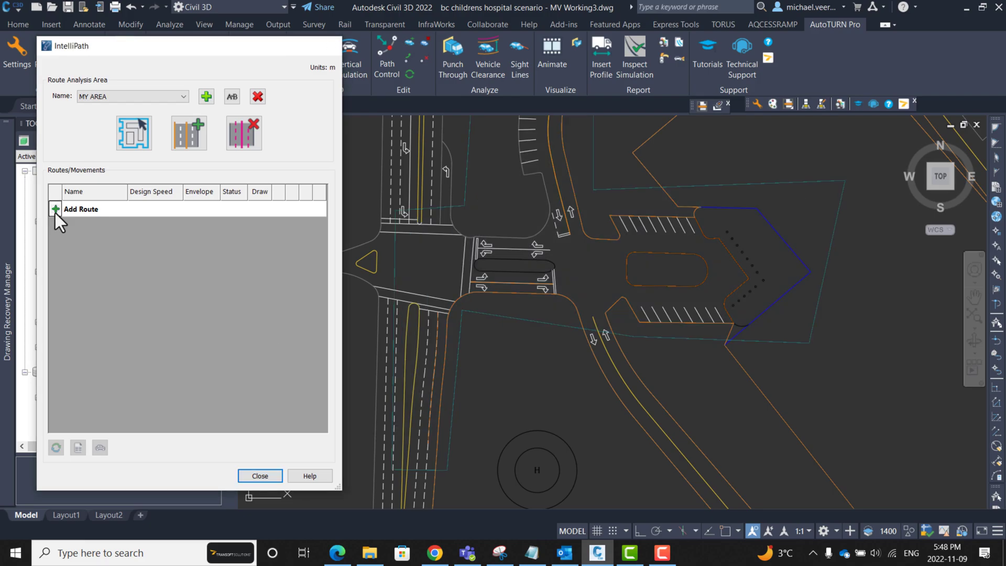
# Start a new ambulance route with waypoints past the entry turn and the island's right end
pyautogui.press('Escape')
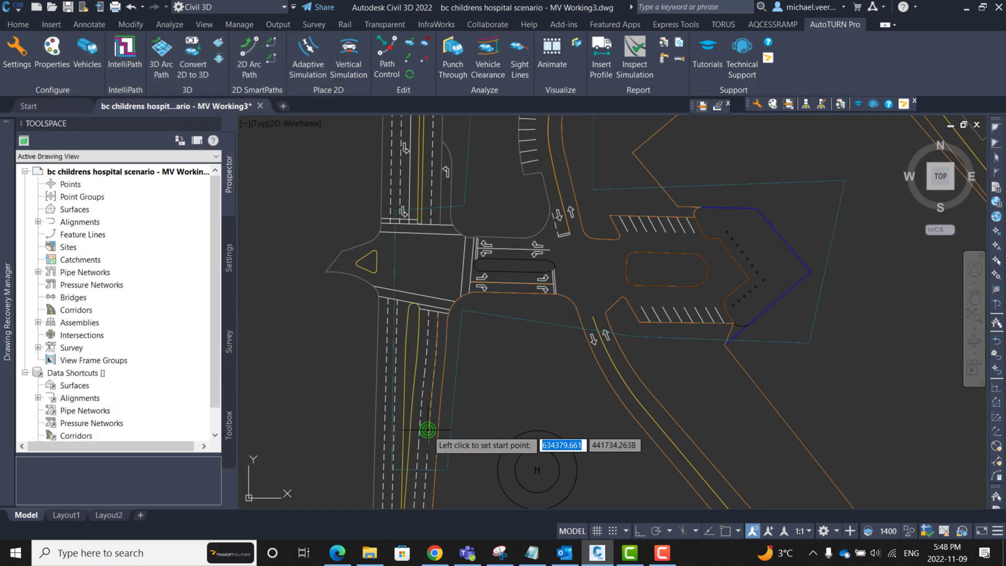
pyautogui.scroll(1, 430, 432)
pyautogui.scroll(1, 430, 432)
pyautogui.scroll(1, 429, 432)
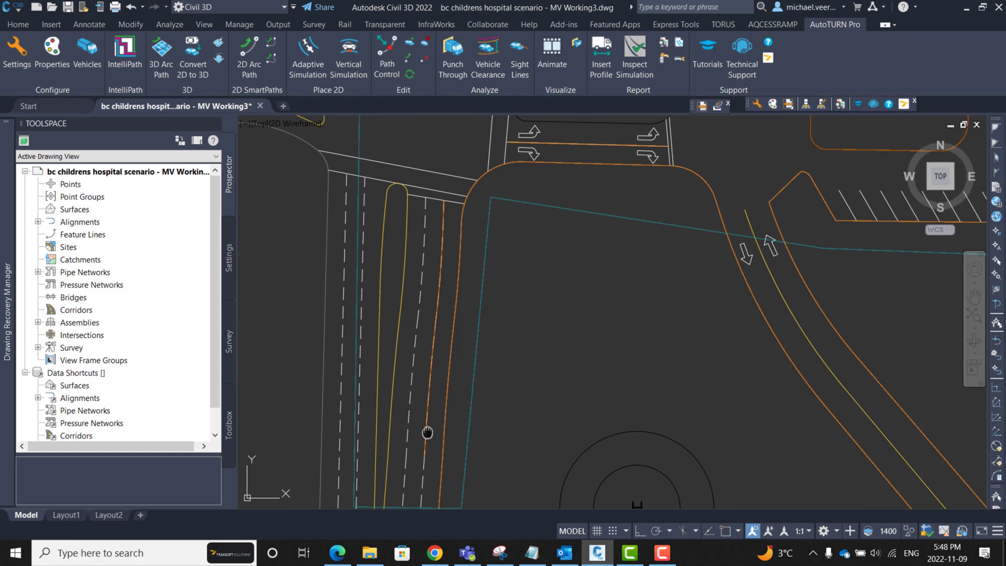
pyautogui.scroll(1, 389, 405)
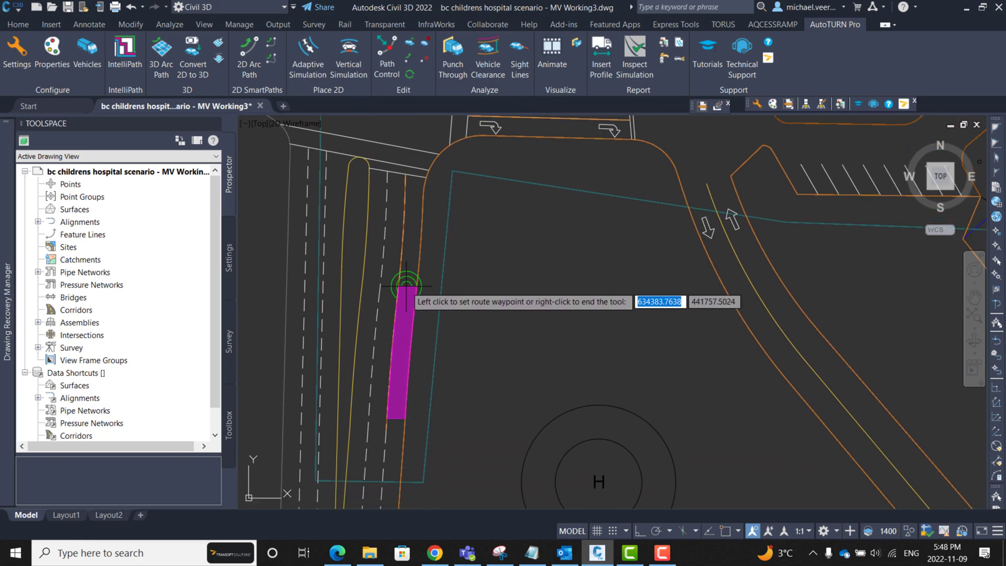
pyautogui.moveTo(412, 222); pyautogui.dragTo(415, 331, button='middle')
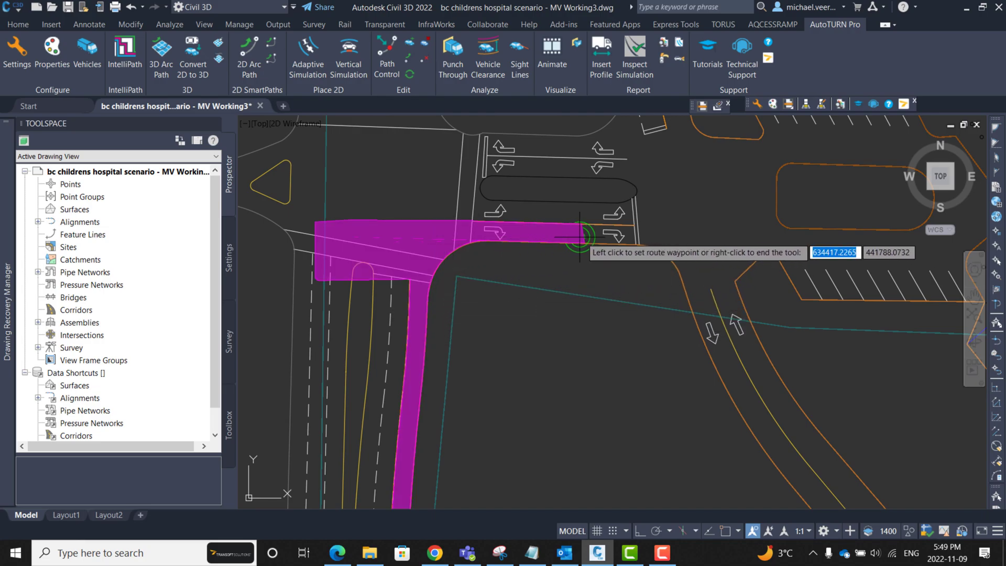
pyautogui.click(631, 236)
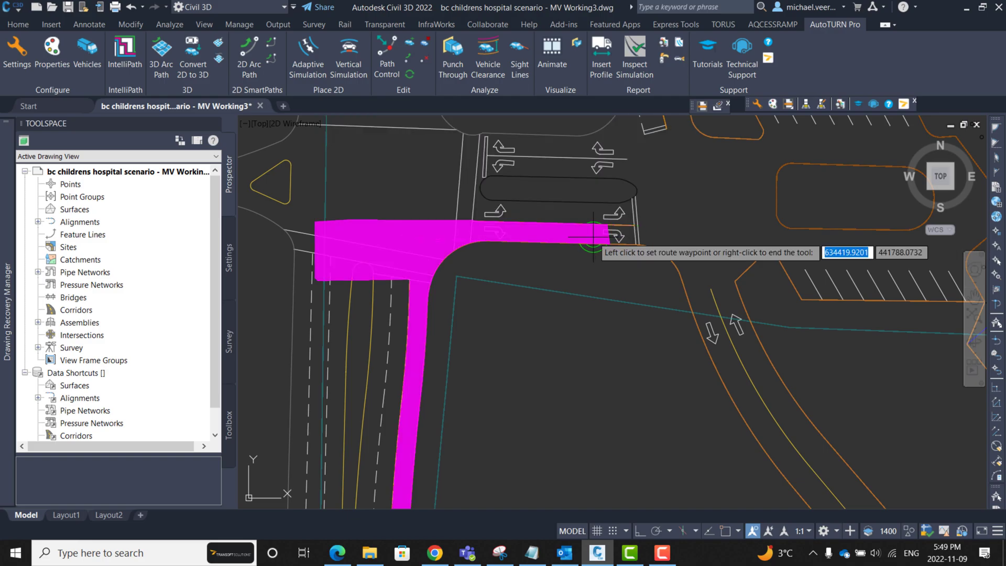
pyautogui.moveTo(681, 241); pyautogui.dragTo(455, 250, button='middle')
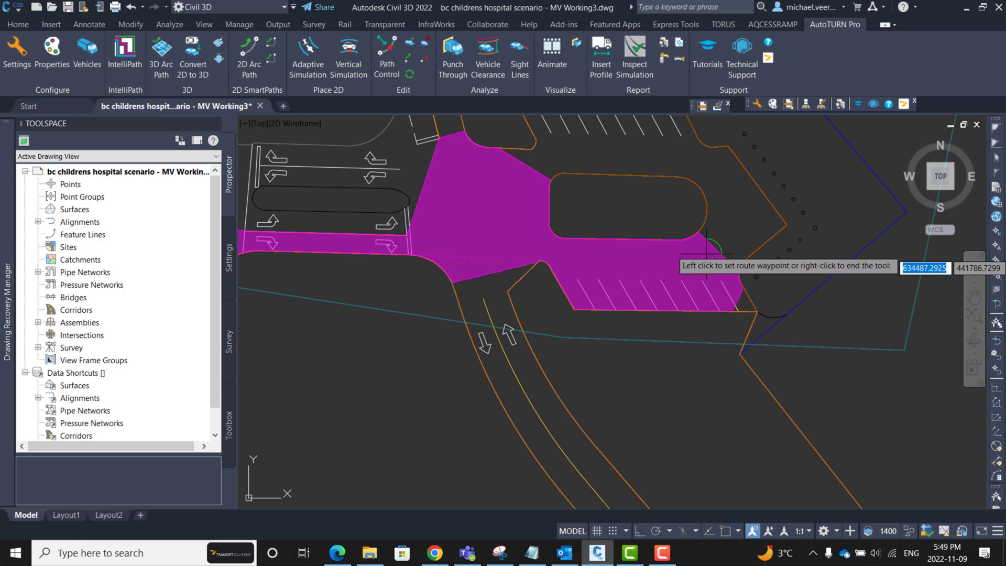
pyautogui.click(730, 218)
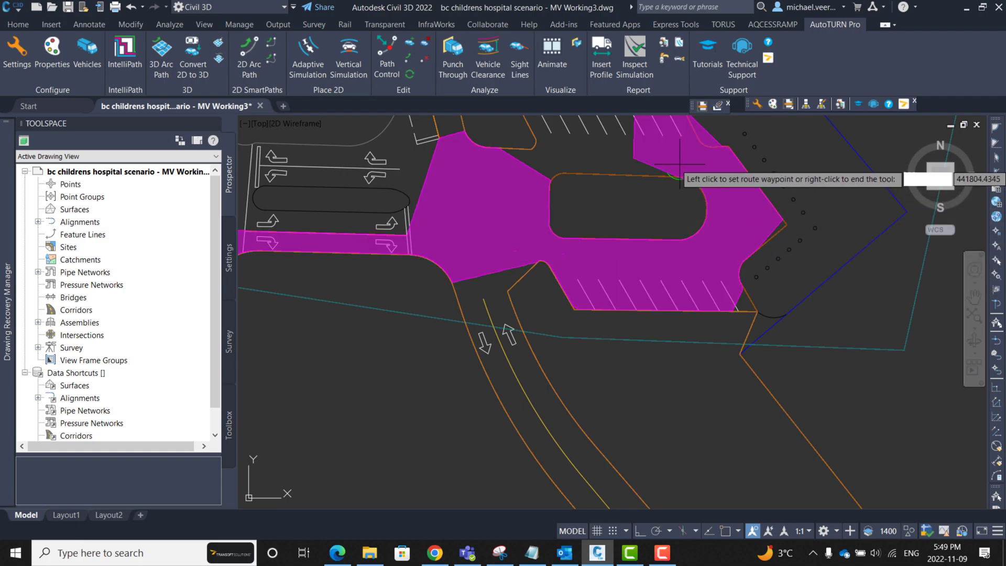
# Follow the curved perimeter road, end the route and start boundary editing
pyautogui.moveTo(574, 153); pyautogui.dragTo(645, 347, button='middle')
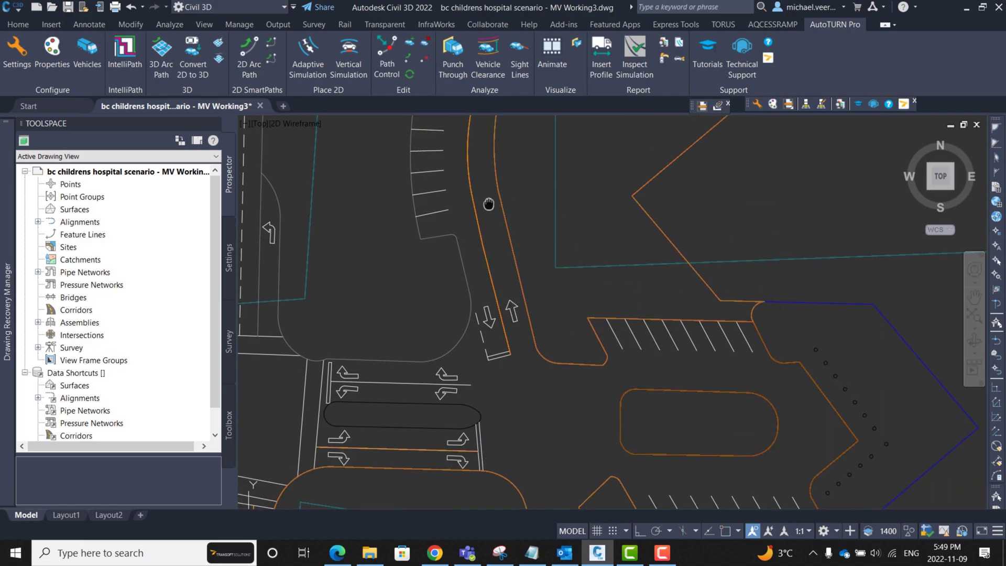
pyautogui.moveTo(489, 226); pyautogui.dragTo(497, 380, button='middle')
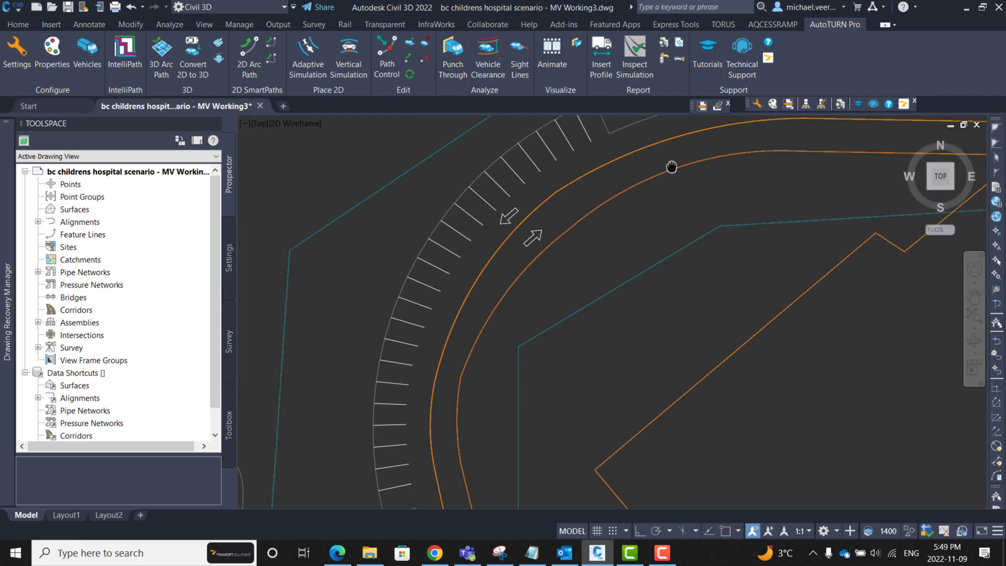
pyautogui.moveTo(670, 164); pyautogui.dragTo(429, 262, button='middle')
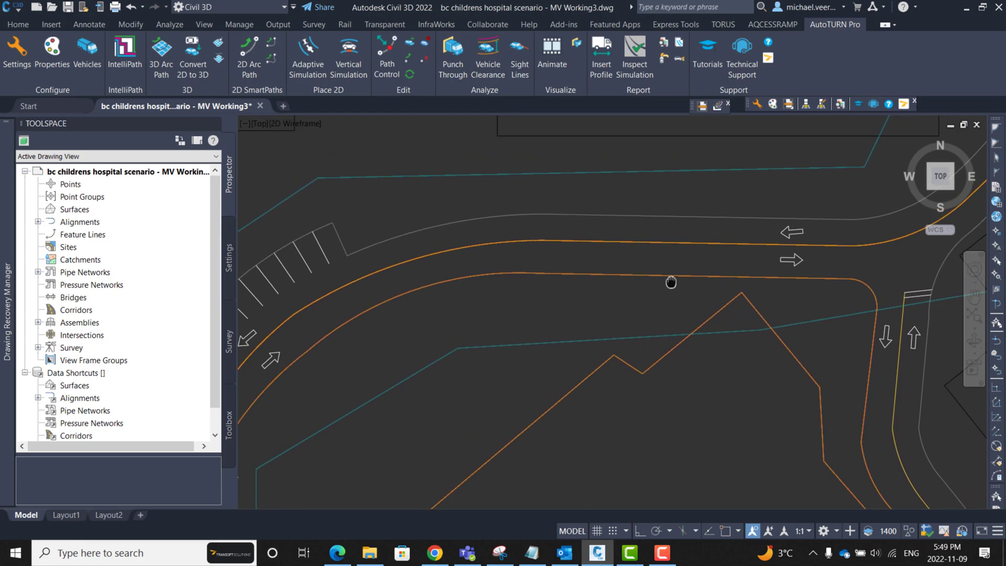
pyautogui.moveTo(684, 237); pyautogui.dragTo(654, 290, button='middle')
pyautogui.scroll(-2, 658, 278)
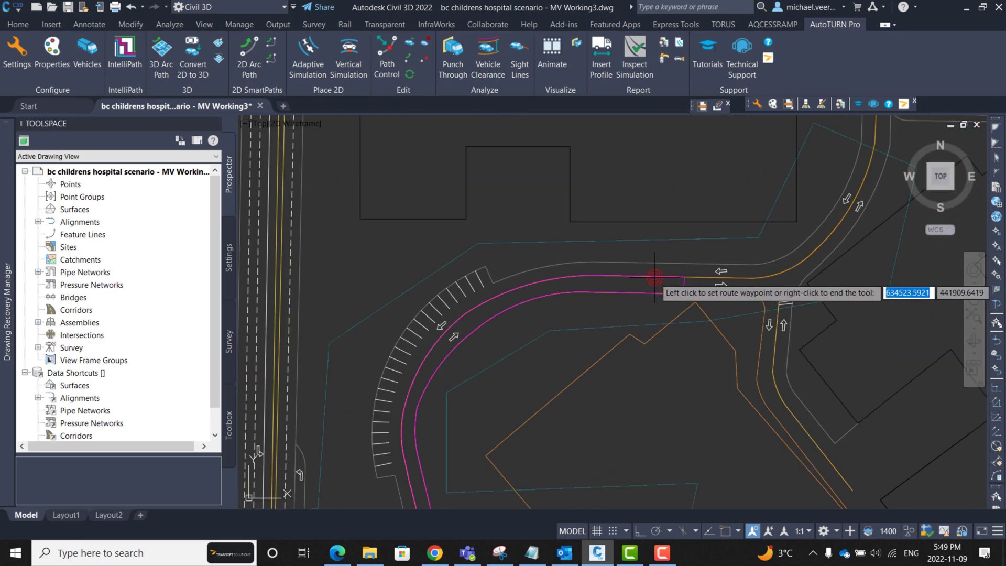
pyautogui.rightClick(613, 186)
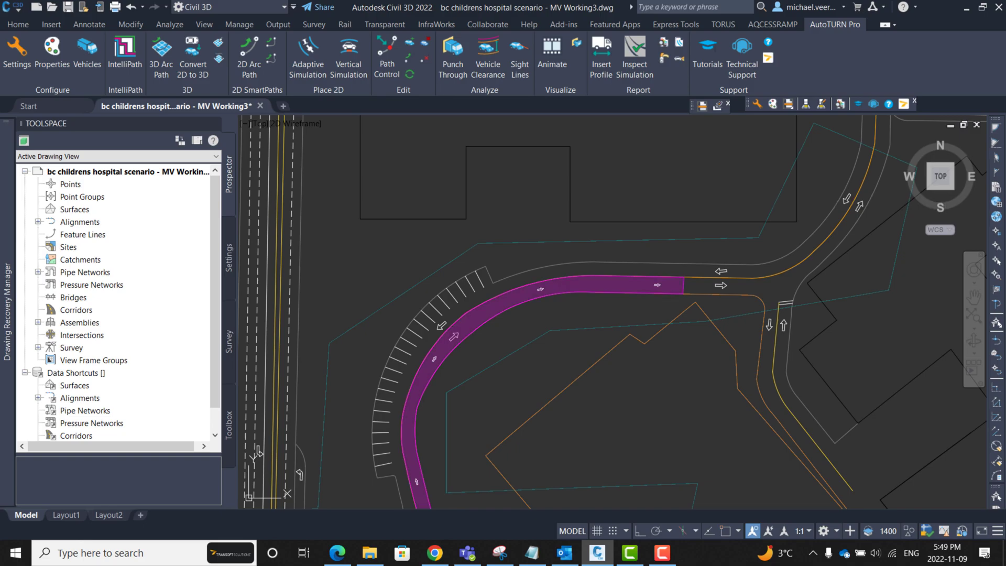
pyautogui.click(755, 377)
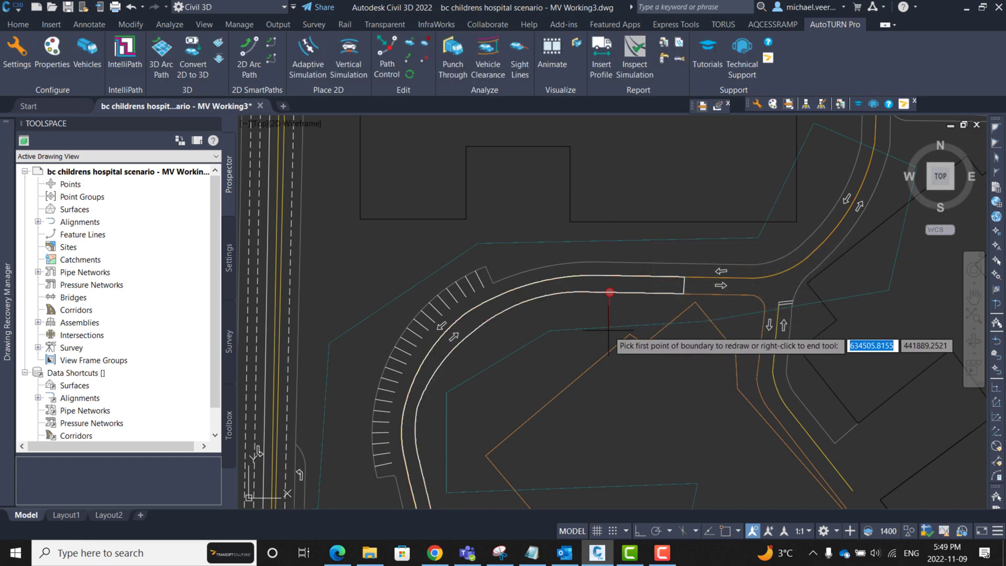
# Redraw the boundary corner at the entry intersection as an arc
pyautogui.rightClick(472, 335)
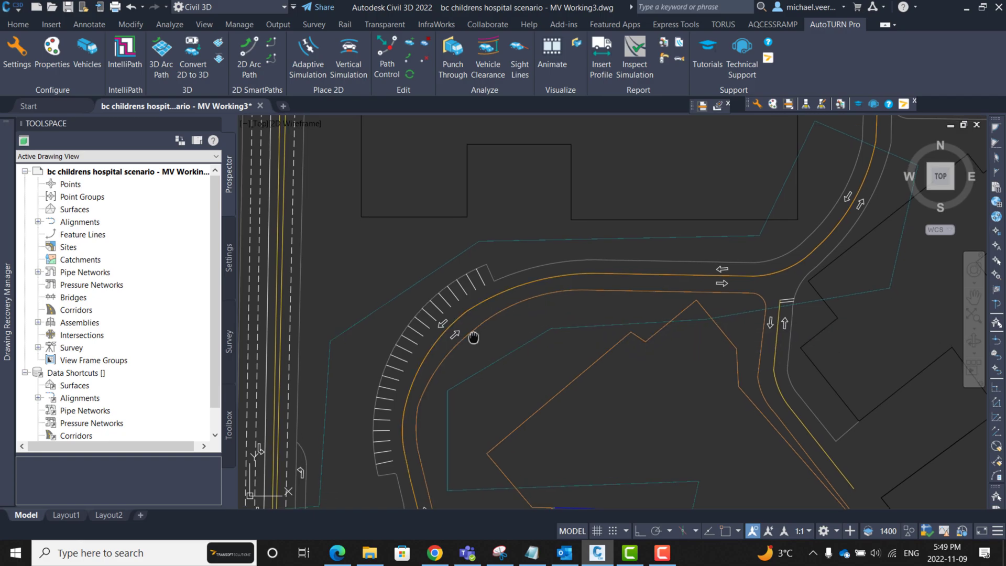
pyautogui.moveTo(472, 337); pyautogui.dragTo(555, 268, button='middle')
pyautogui.moveTo(549, 461); pyautogui.dragTo(481, 383, button='middle')
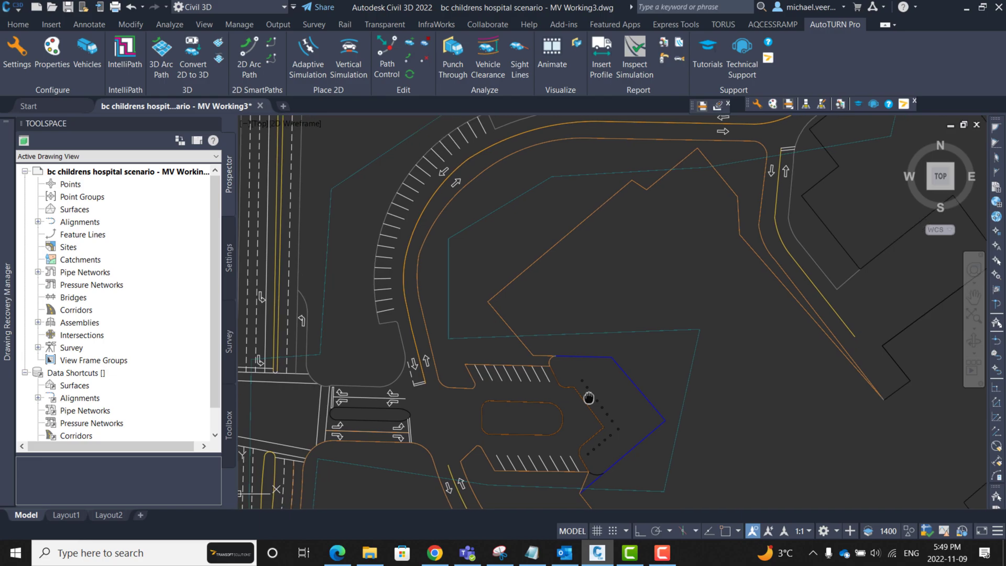
pyautogui.moveTo(589, 400)
pyautogui.mouseDown(button='middle')
pyautogui.moveTo(498, 275)
pyautogui.moveTo(602, 278)
pyautogui.mouseUp(button='middle')
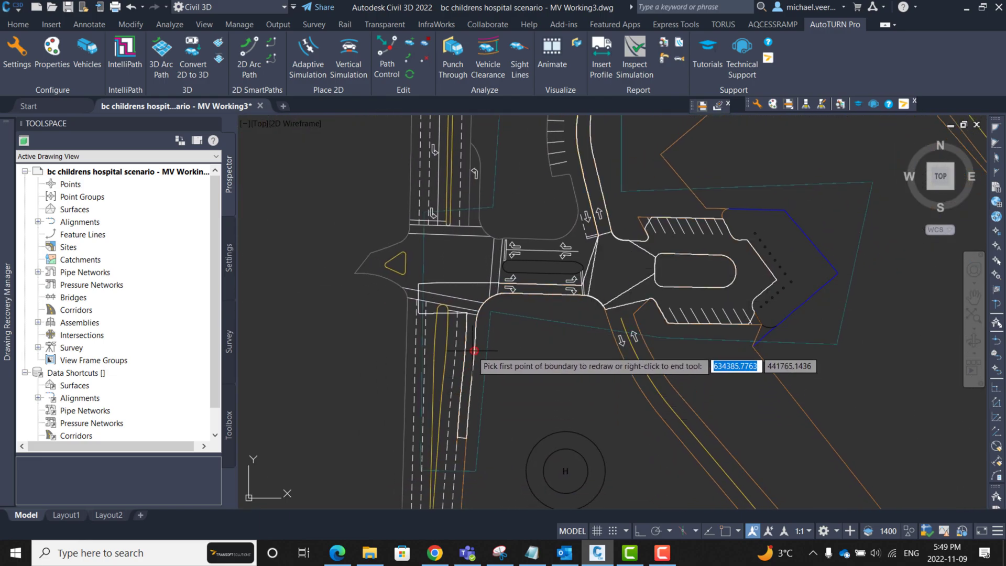
pyautogui.scroll(2, 468, 316)
pyautogui.scroll(3, 467, 314)
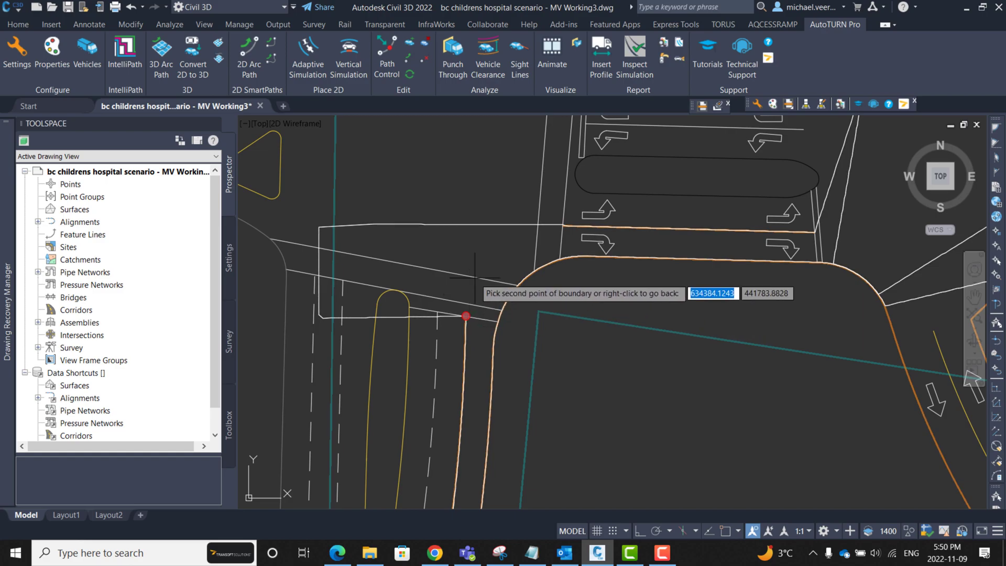
pyautogui.scroll(3, 565, 216)
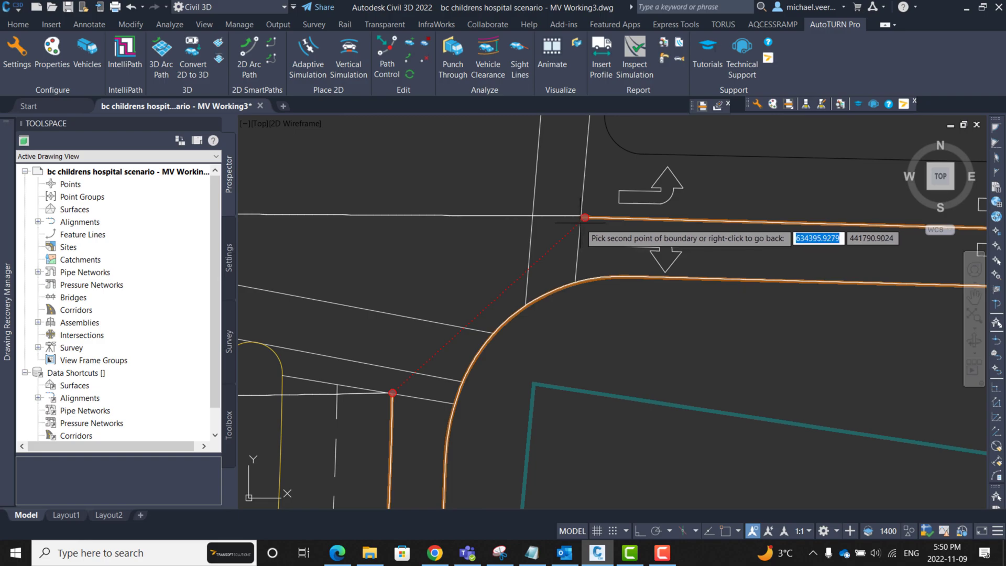
pyautogui.click(584, 219)
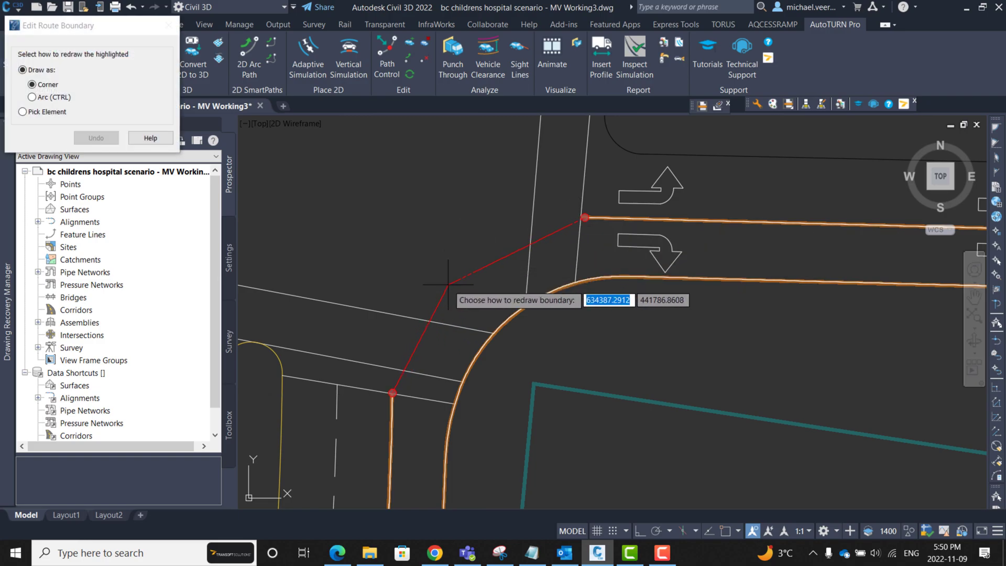
pyautogui.press('ctrl')
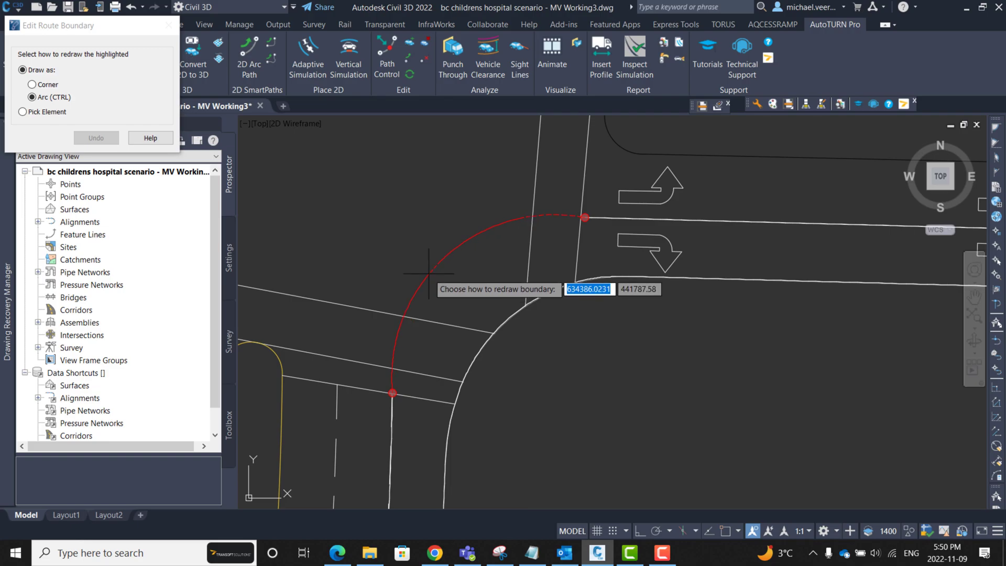
pyautogui.click(428, 273)
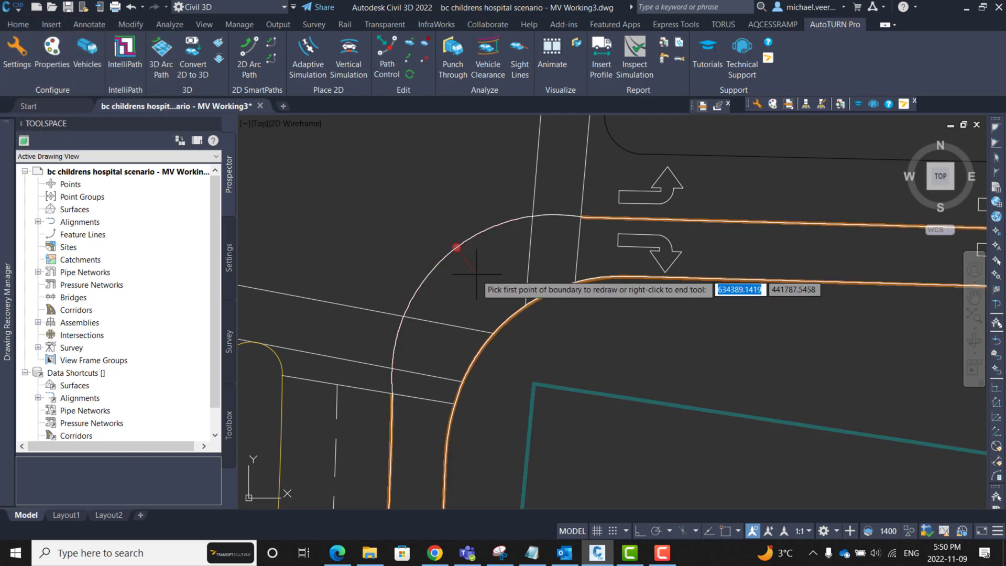
pyautogui.scroll(-2, 439, 281)
pyautogui.scroll(-2, 404, 292)
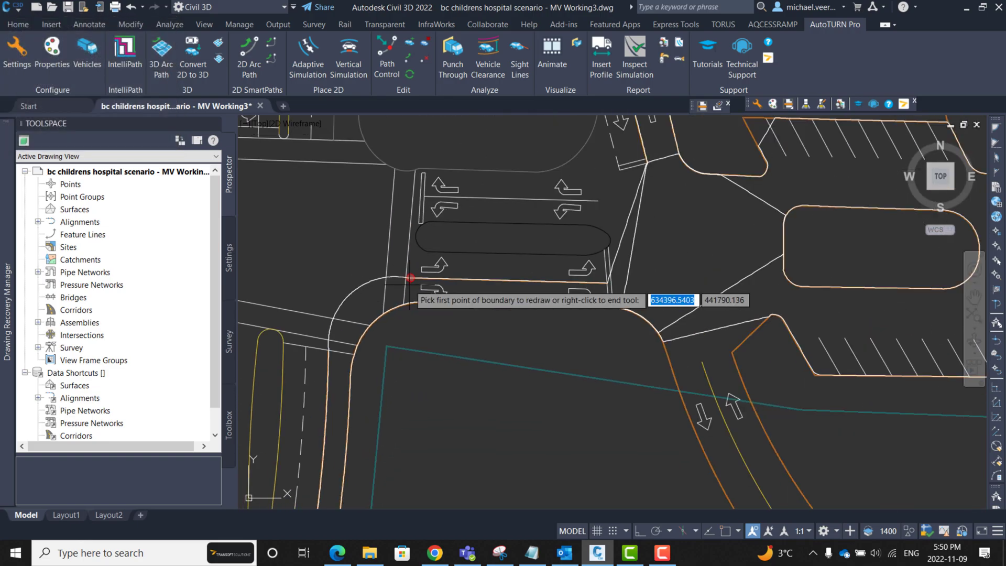
pyautogui.scroll(2, 627, 275)
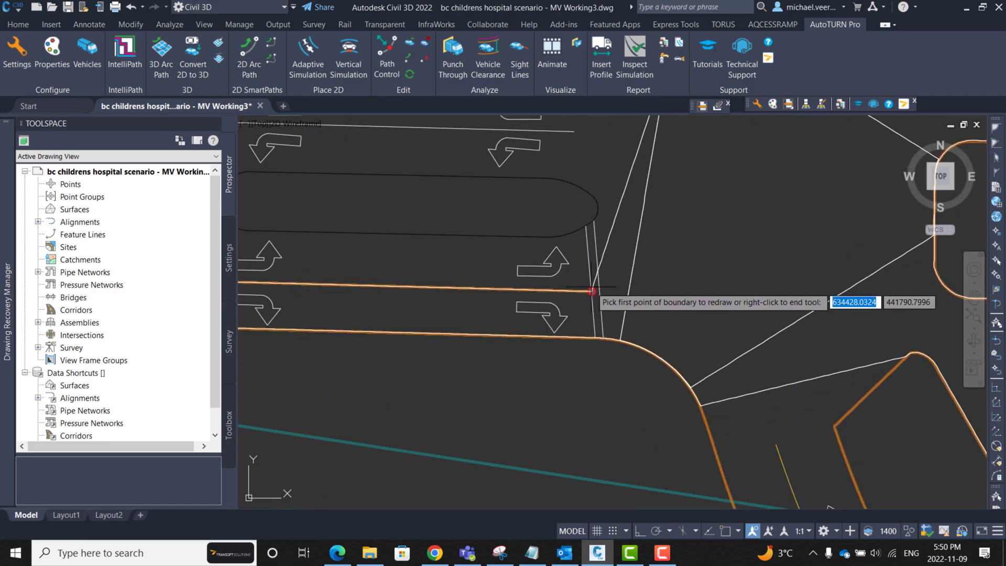
# Make the boundary straight across the intersection and along the lower section
pyautogui.click(631, 281)
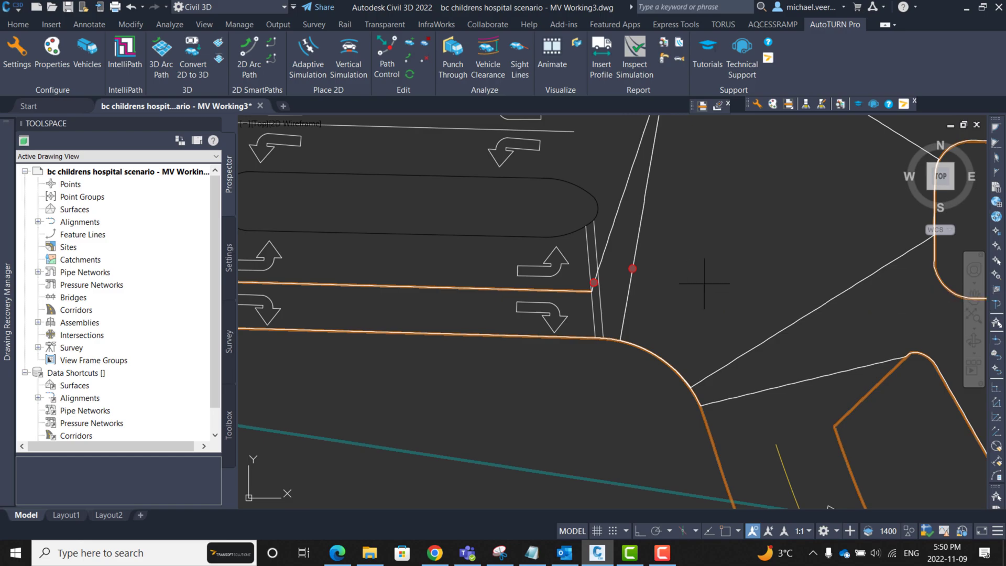
pyautogui.moveTo(704, 283); pyautogui.dragTo(483, 292, button='middle')
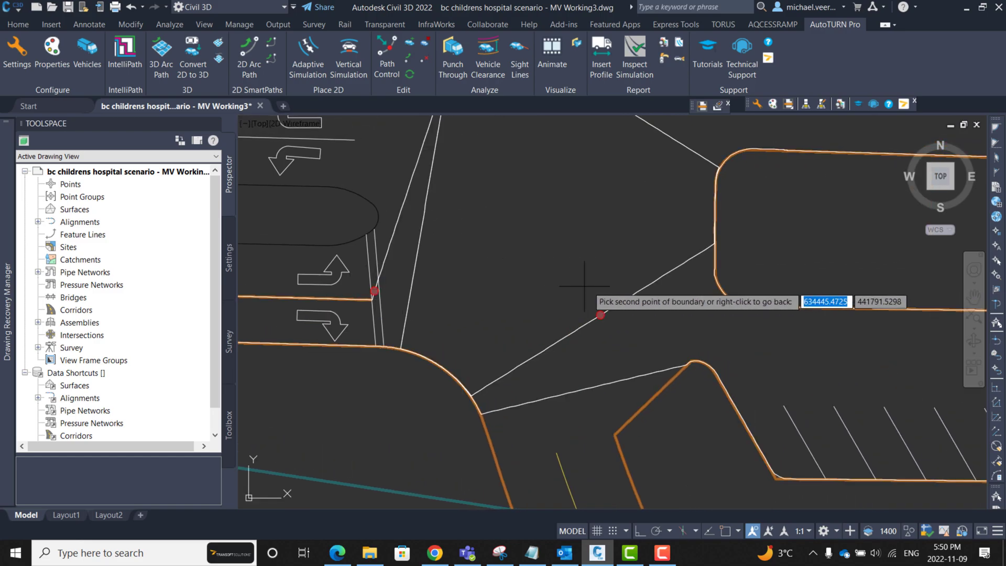
pyautogui.click(717, 284)
pyautogui.click(536, 281)
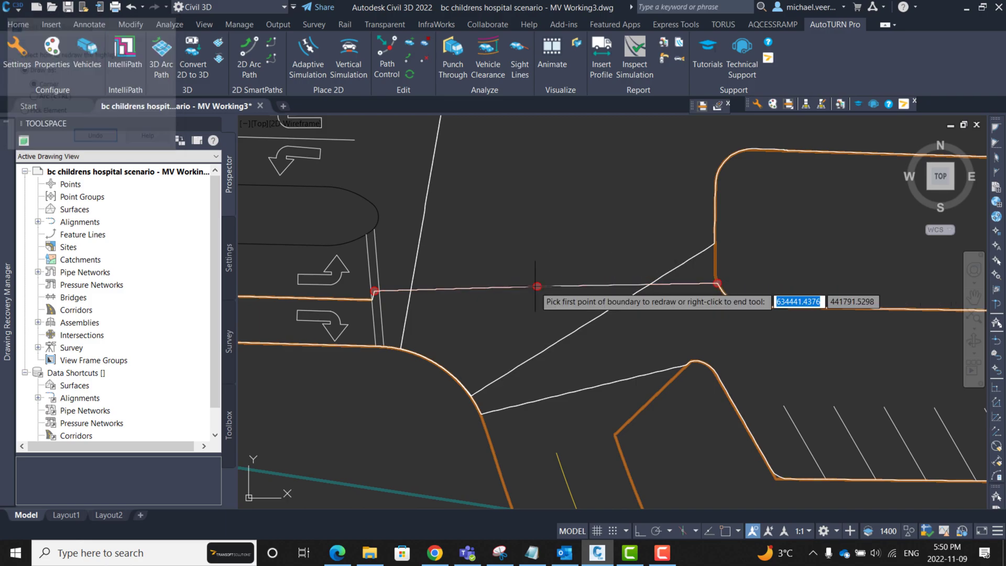
pyautogui.scroll(1, 493, 334)
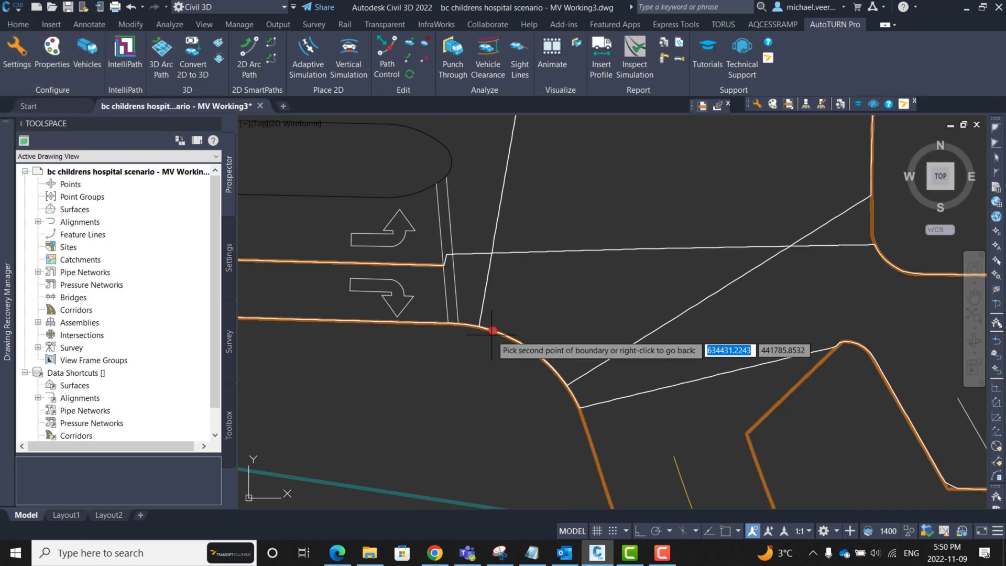
pyautogui.click(842, 343)
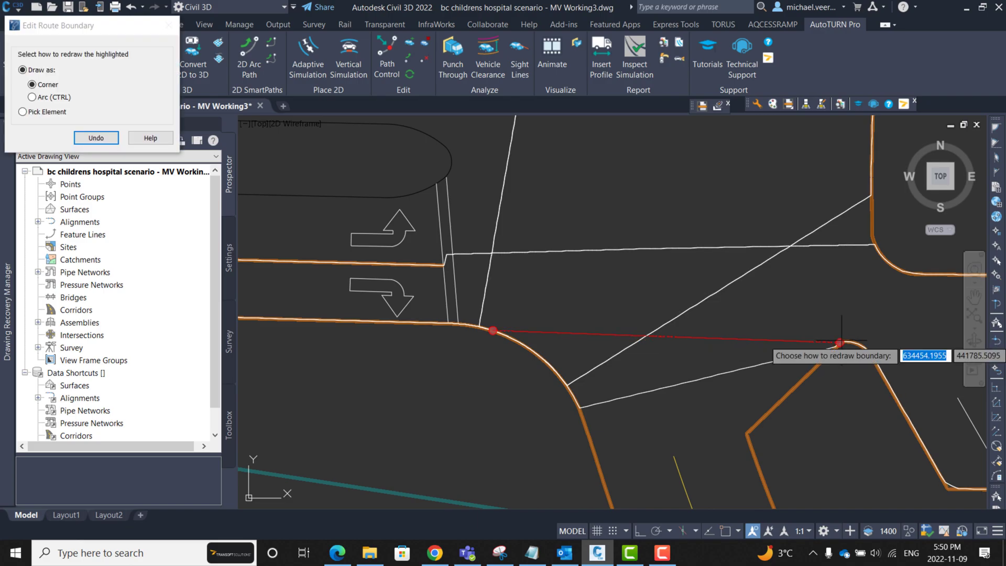
pyautogui.click(659, 341)
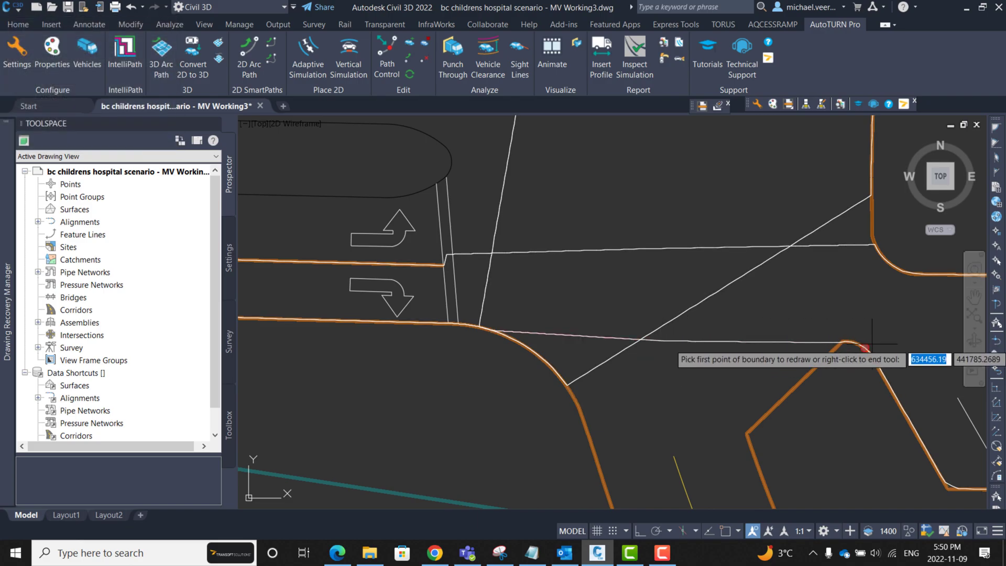
# Redraw the boundary sections along the parking stalls and island end as straight corners
pyautogui.moveTo(864, 346); pyautogui.dragTo(580, 351, button='middle')
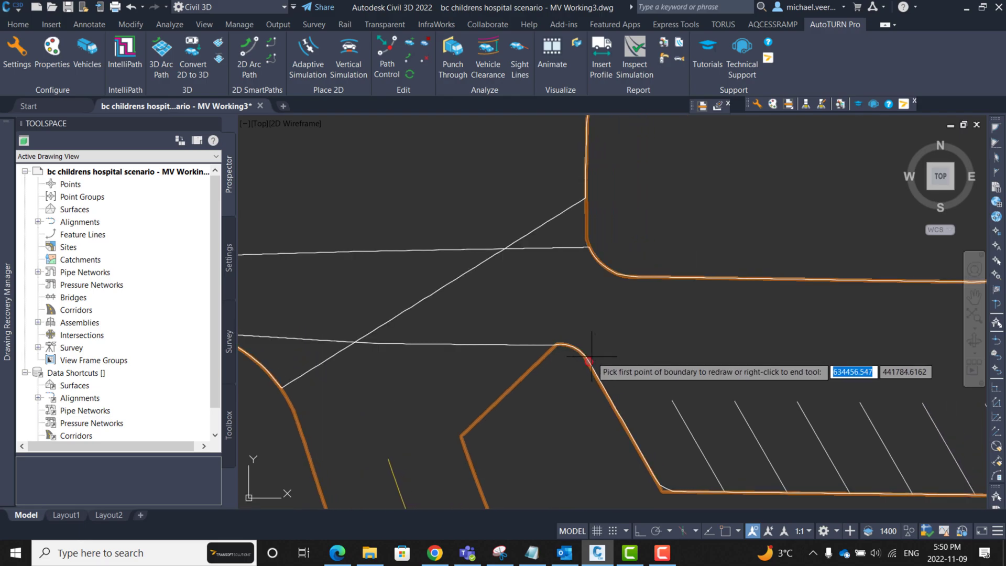
pyautogui.click(596, 375)
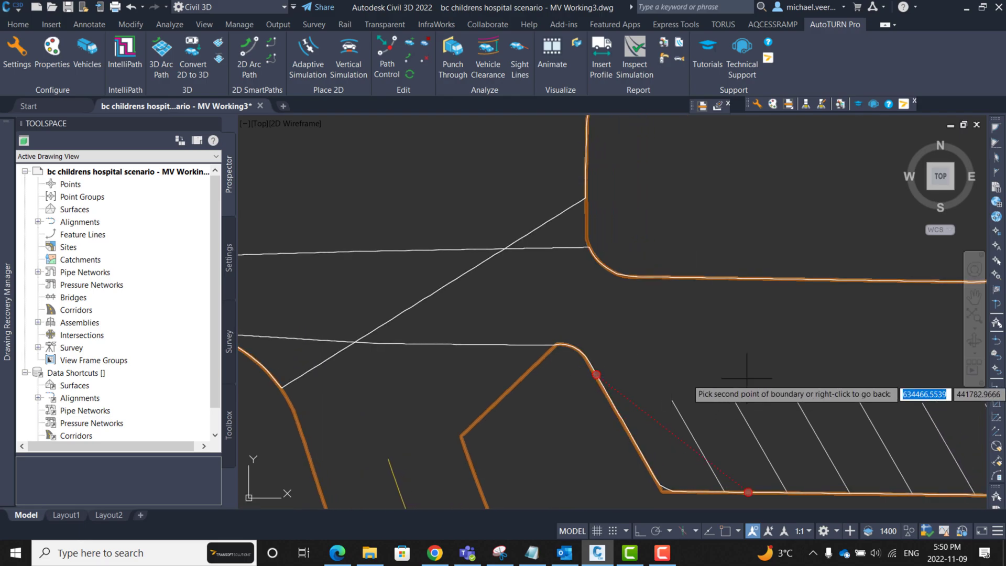
pyautogui.moveTo(747, 378); pyautogui.dragTo(326, 369, button='middle')
pyautogui.scroll(-1, 326, 370)
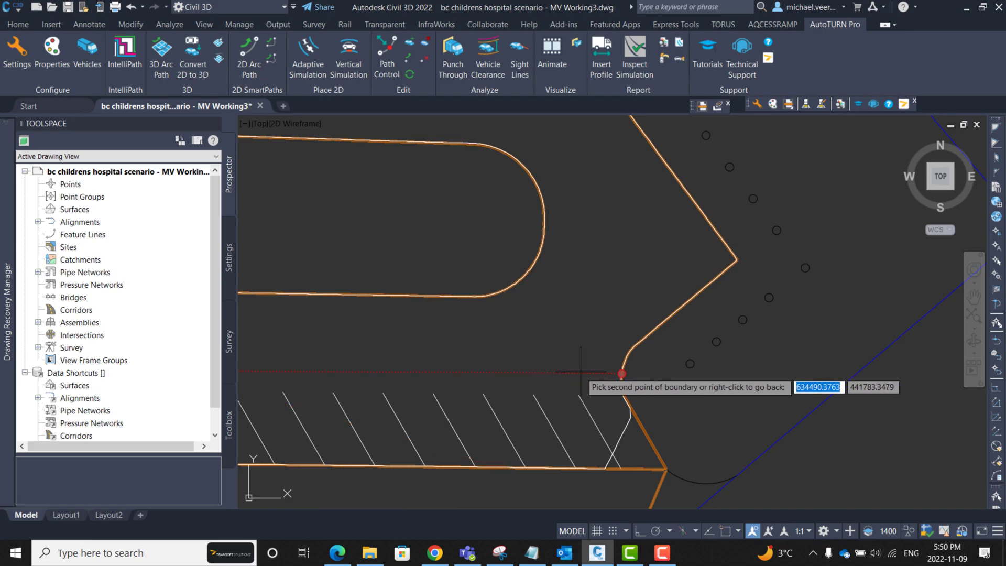
pyautogui.click(604, 372)
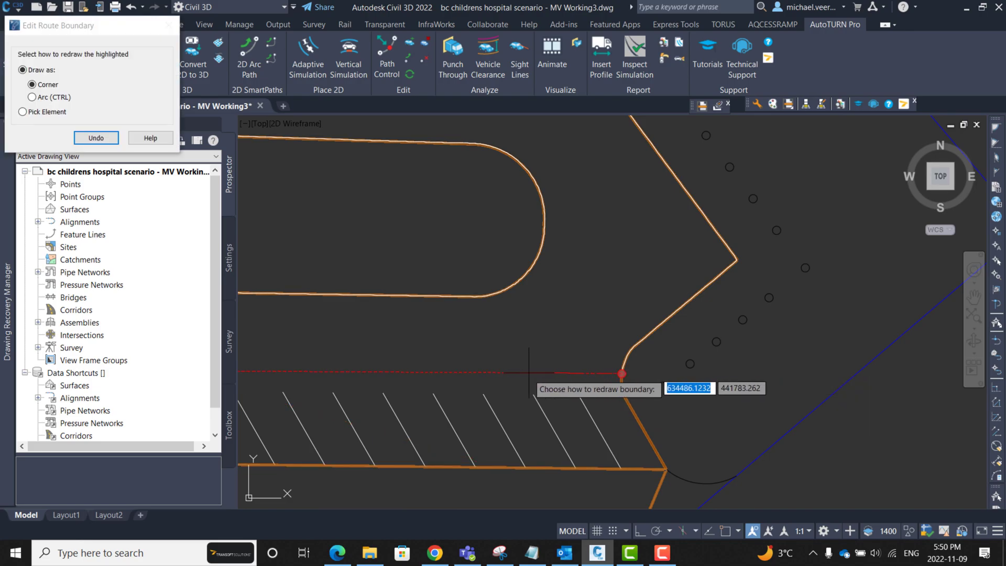
pyautogui.press('Escape')
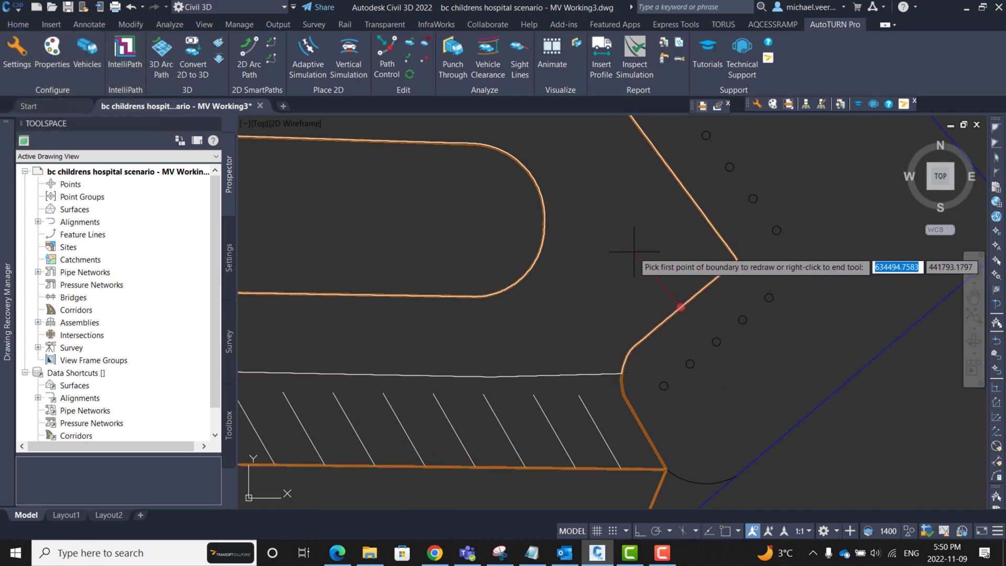
pyautogui.moveTo(635, 260); pyautogui.dragTo(708, 476, button='middle')
pyautogui.click(599, 274)
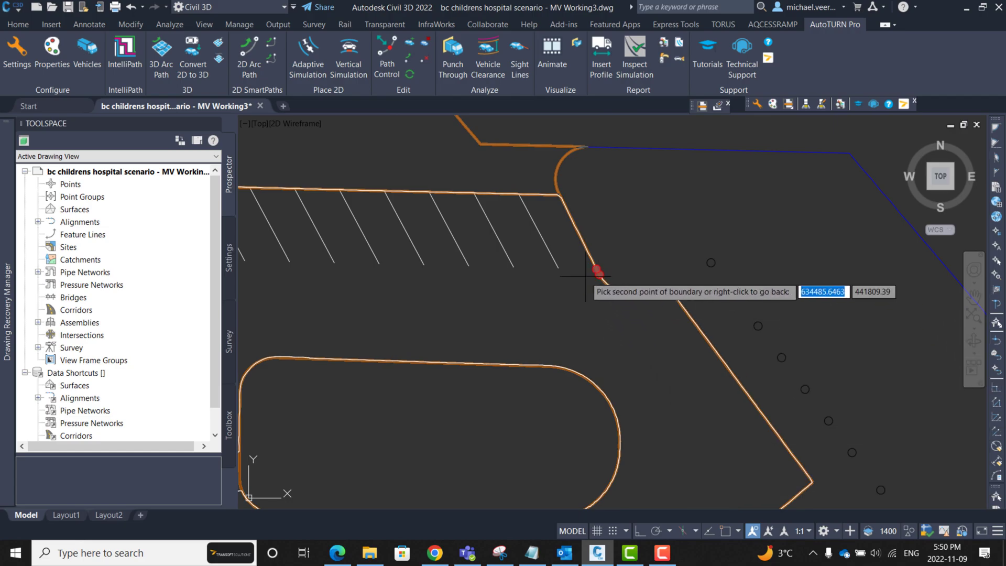
pyautogui.moveTo(460, 294); pyautogui.dragTo(738, 272, button='middle')
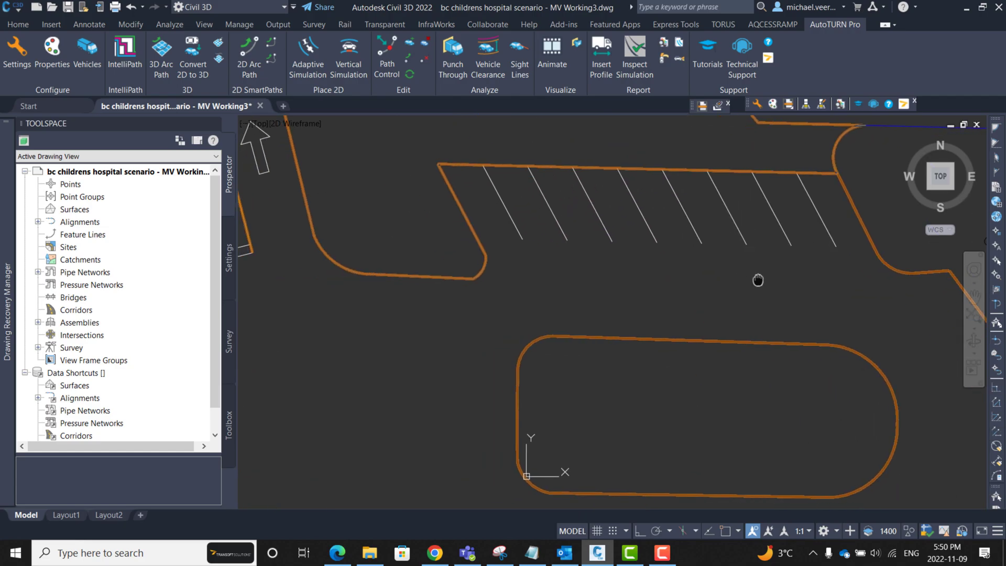
pyautogui.click(484, 257)
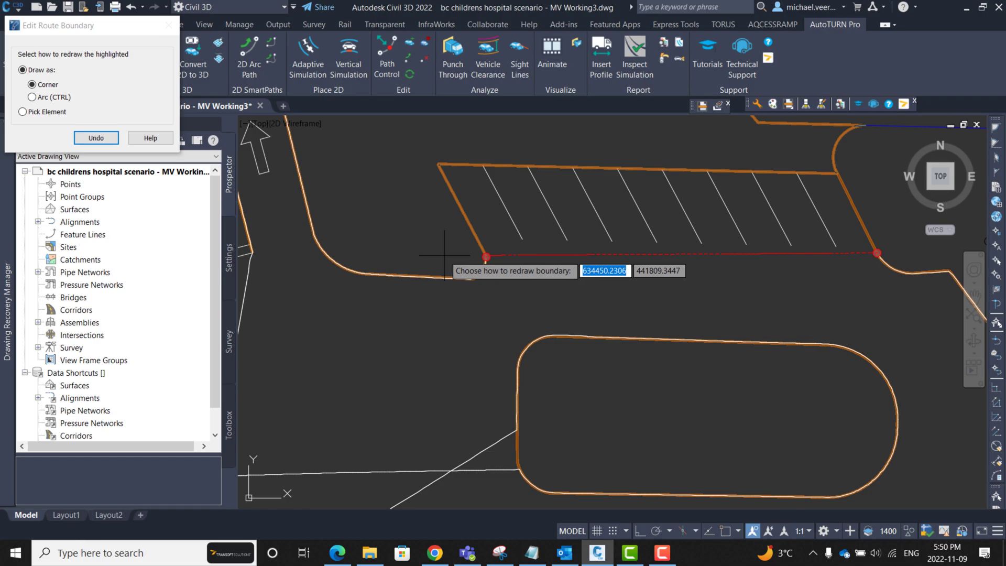
pyautogui.click(665, 253)
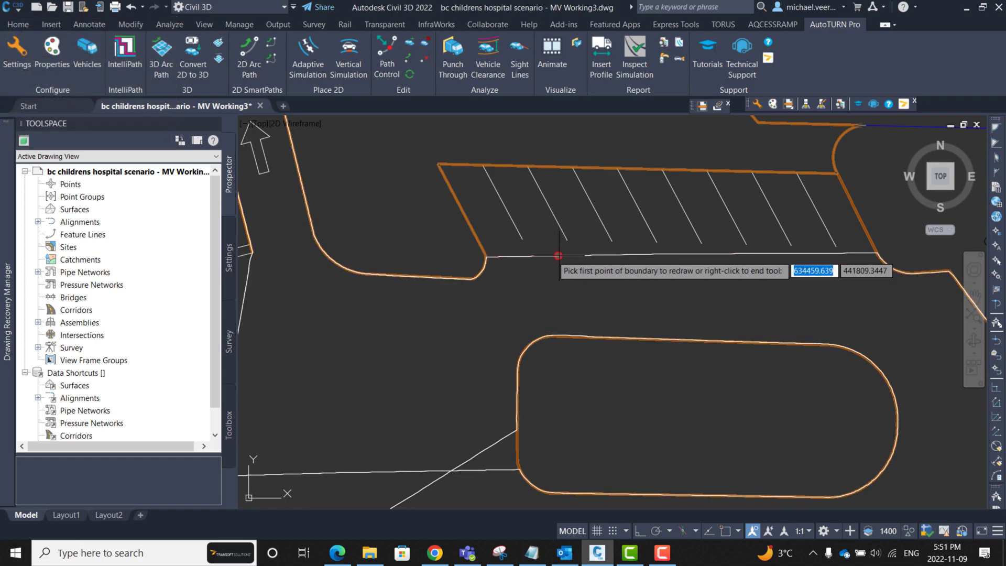
# Arc the boundary from the entry road corner to the parking island's rounded end, then frame the loop
pyautogui.moveTo(450, 283); pyautogui.dragTo(618, 276, button='middle')
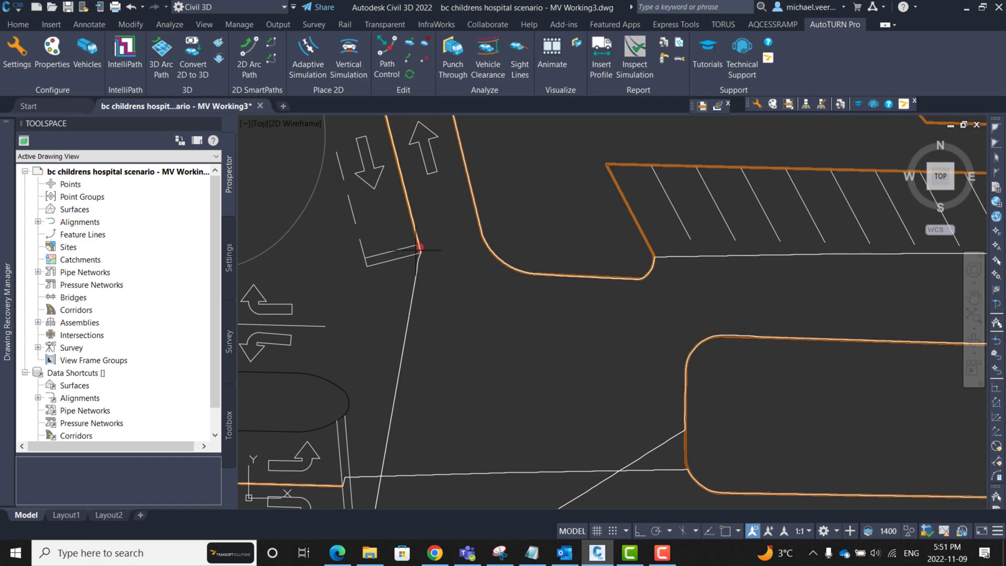
pyautogui.moveTo(416, 252); pyautogui.dragTo(415, 223, button='middle')
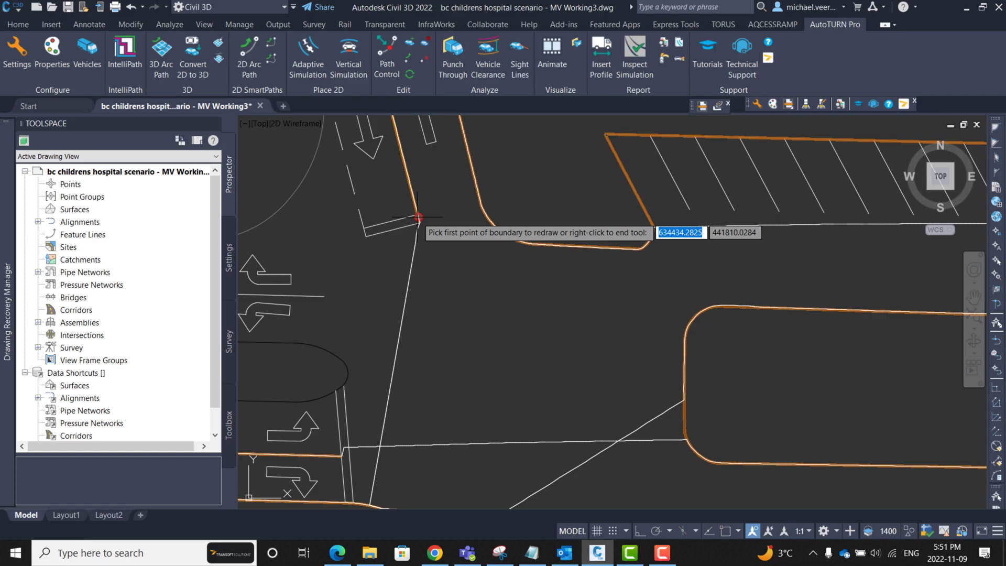
pyautogui.click(418, 218)
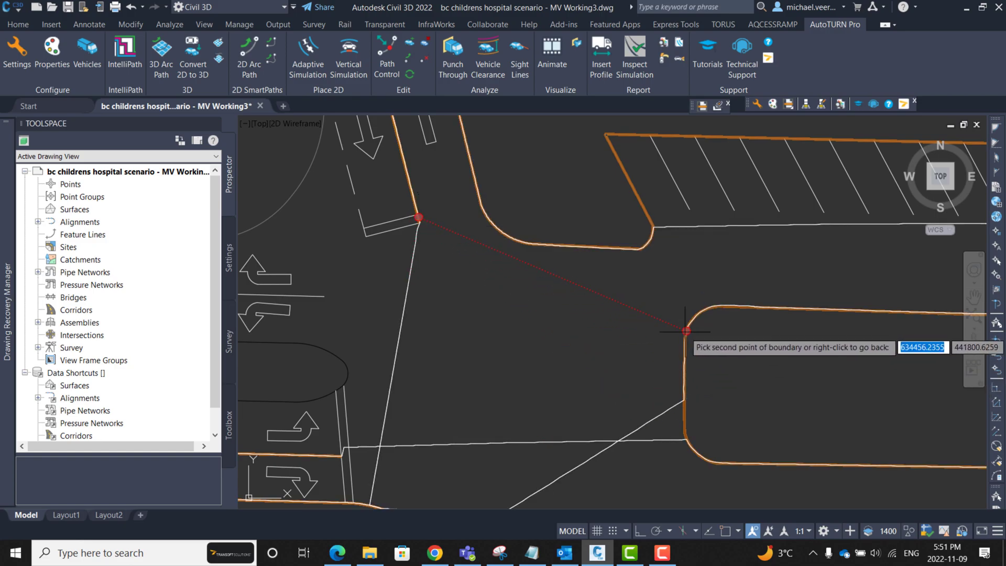
pyautogui.click(684, 364)
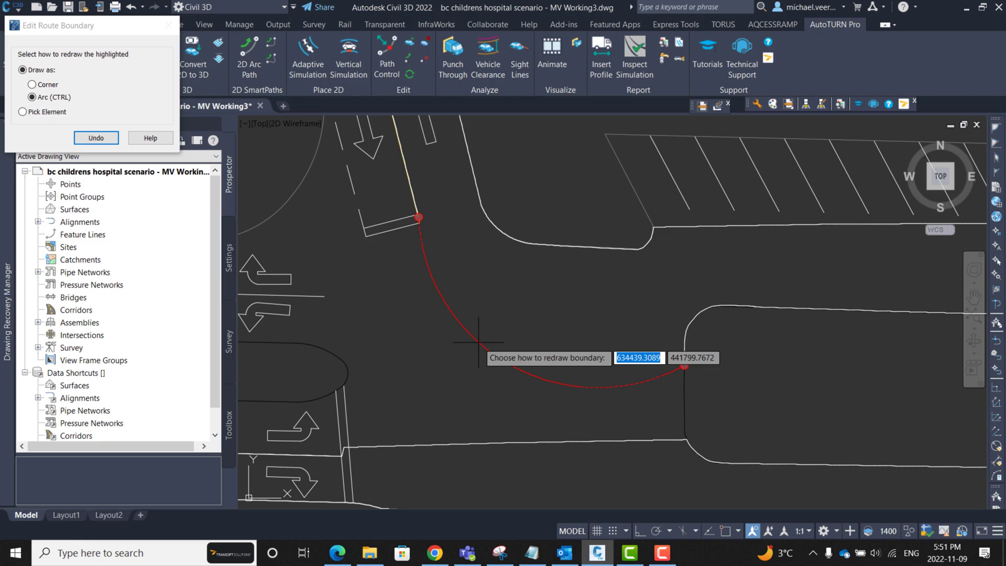
pyautogui.click(479, 342)
pyautogui.scroll(-3, 586, 370)
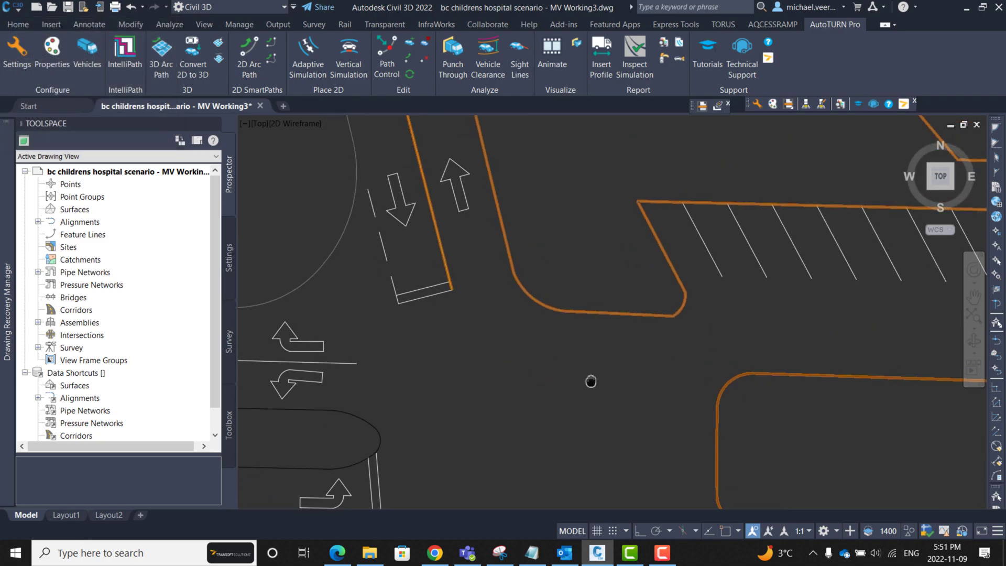
pyautogui.moveTo(528, 344); pyautogui.dragTo(548, 377, button='middle')
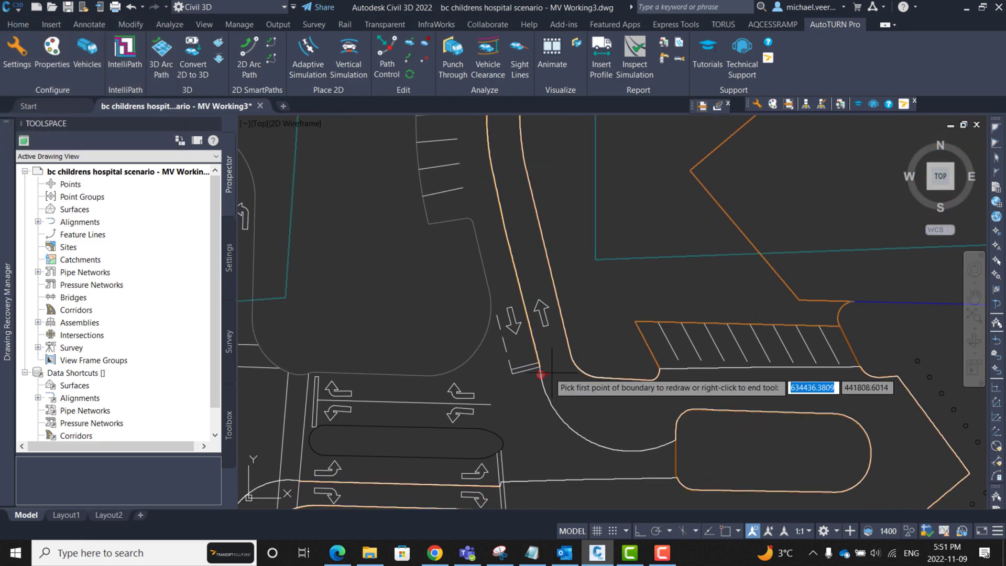
pyautogui.moveTo(509, 270); pyautogui.dragTo(512, 321, button='middle')
pyautogui.scroll(-5, 551, 370)
pyautogui.scroll(-2, 565, 270)
pyautogui.scroll(-1, 694, 265)
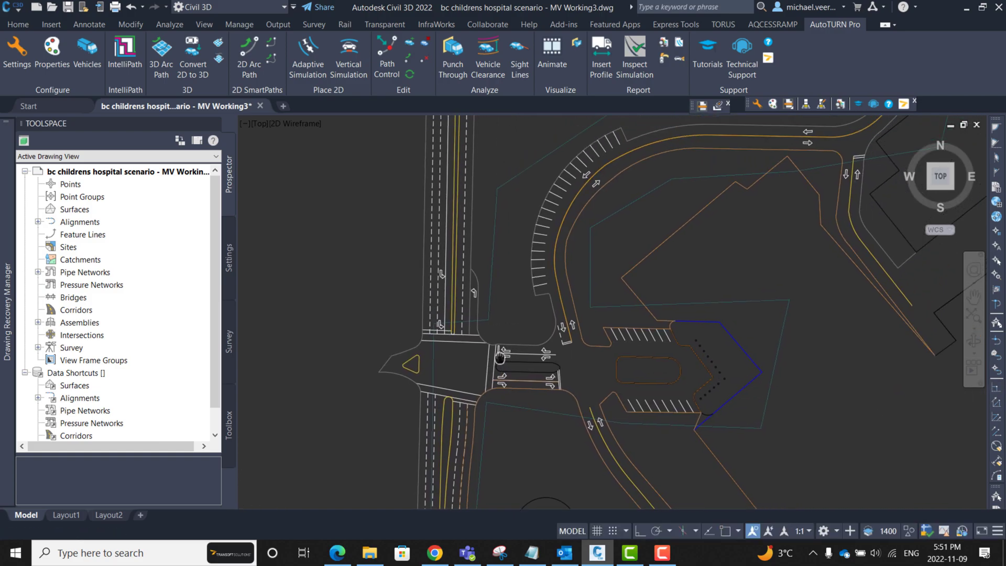
pyautogui.moveTo(560, 377); pyautogui.dragTo(610, 293, button='middle')
# End boundary editing and add a movement to My Route 0
pyautogui.rightClick(653, 258)
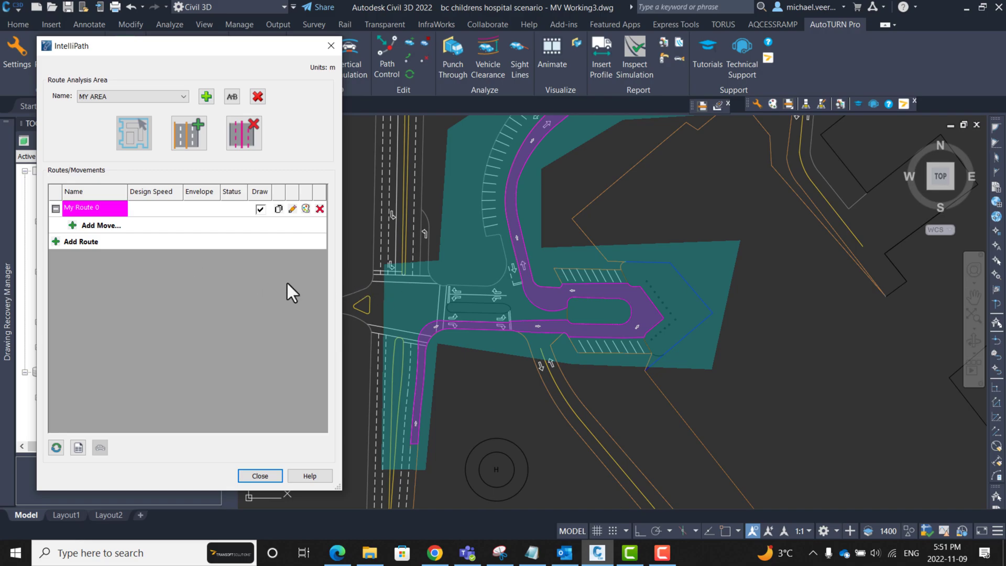
pyautogui.scroll(2, 621, 287)
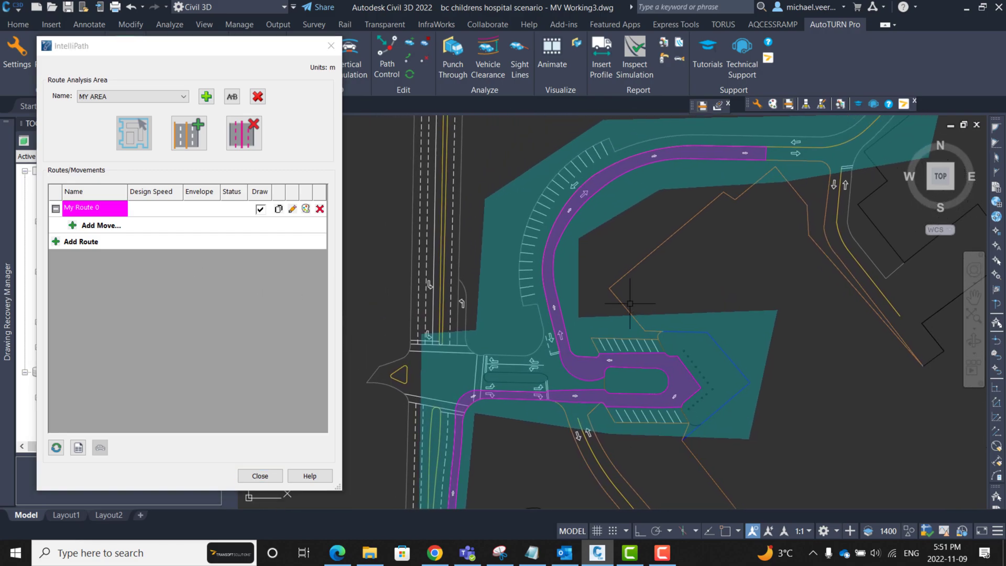
pyautogui.click(71, 226)
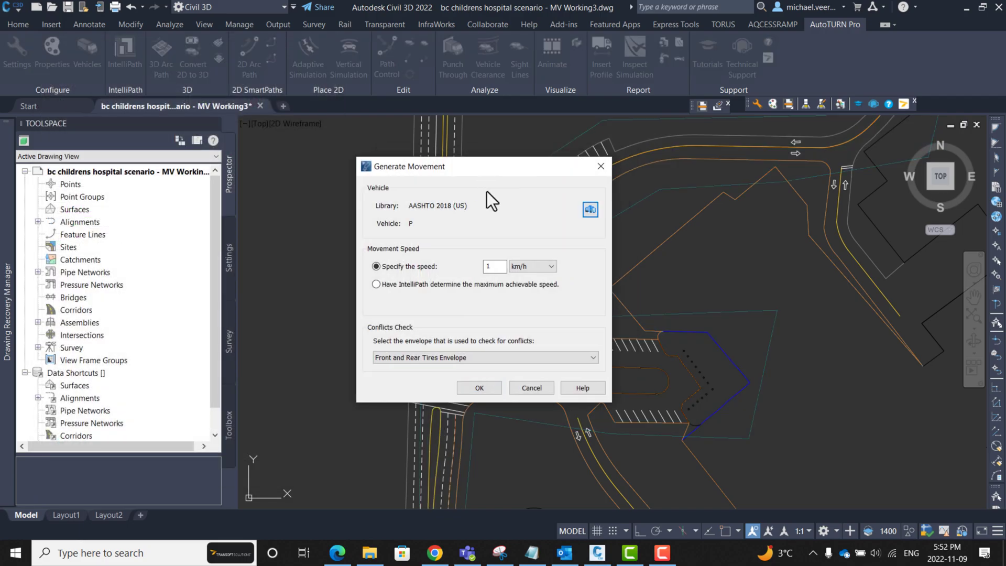
# Choose the Medtec AD-170 ambulance from the CITY - EMERGENCY library as the vehicle
pyautogui.click(591, 210)
pyautogui.write('ambulance')
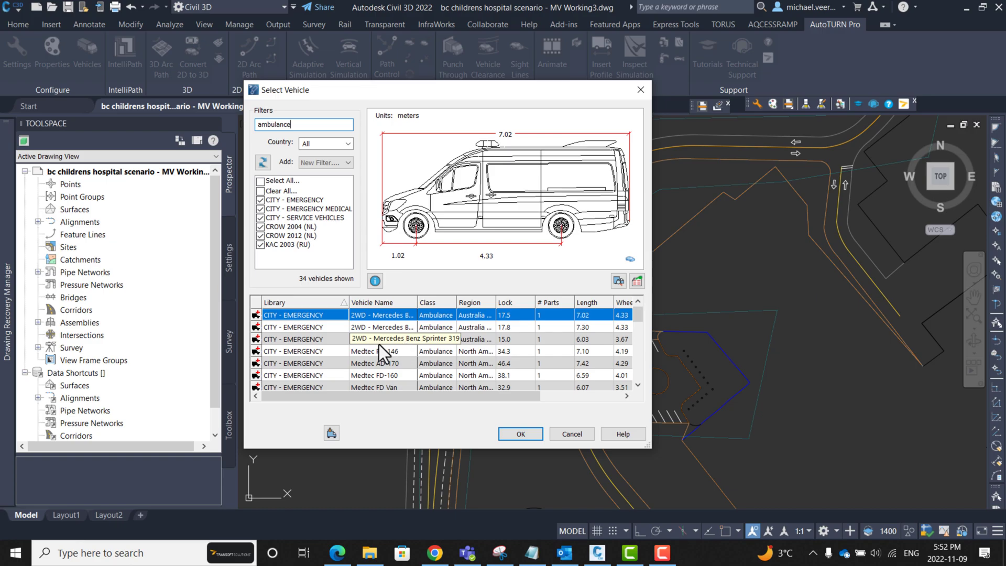
pyautogui.click(366, 356)
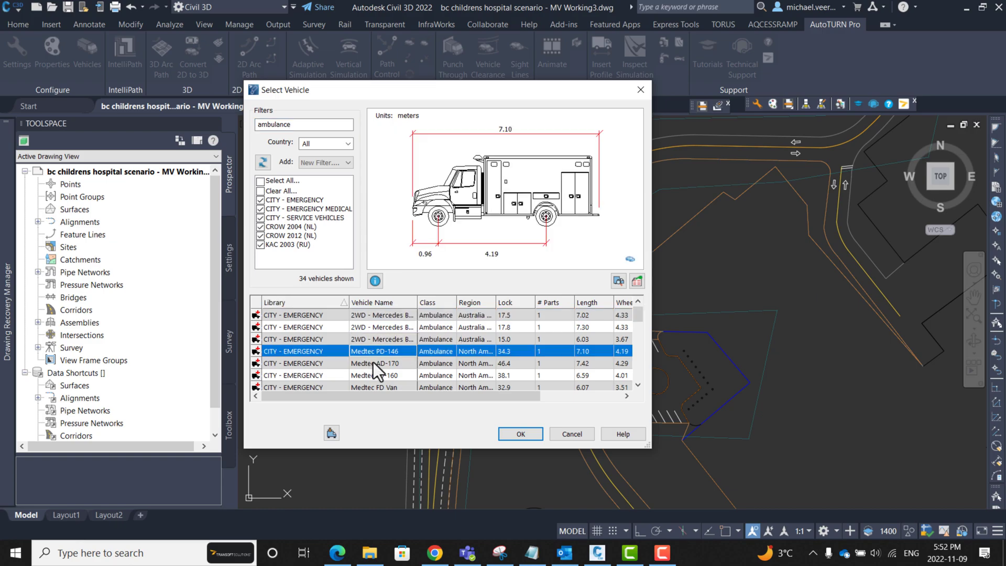
pyautogui.click(374, 363)
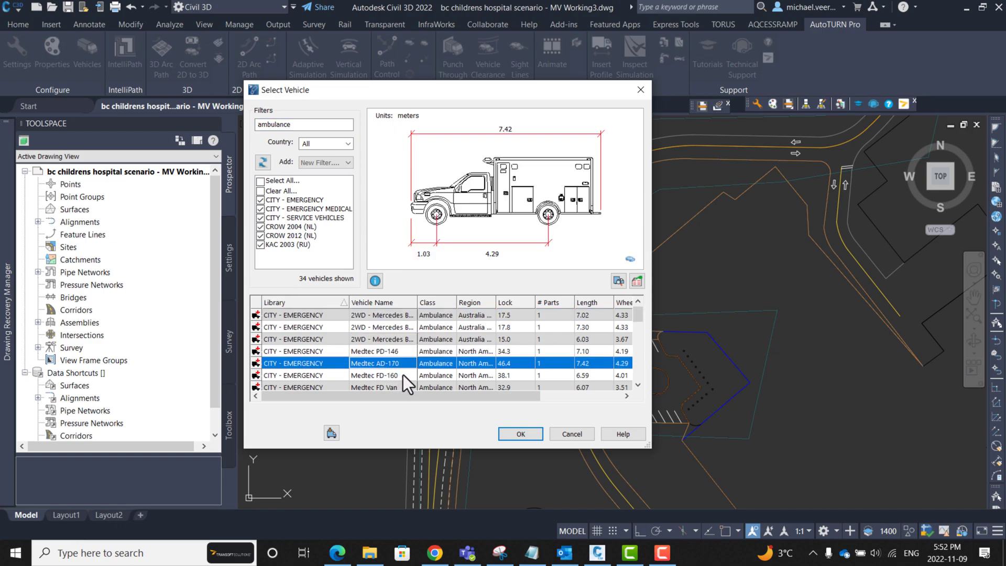
pyautogui.click(523, 435)
pyautogui.click(523, 435)
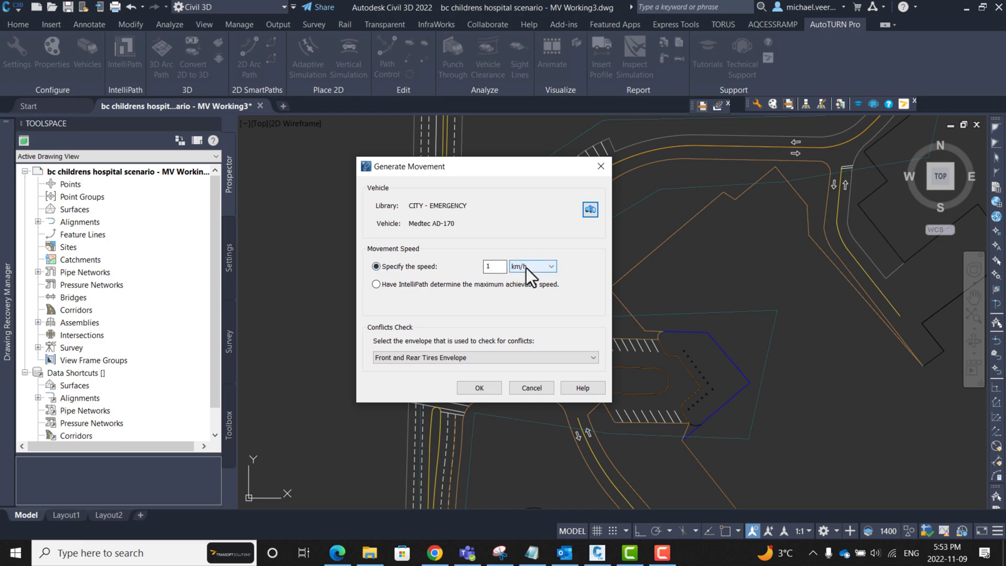
# Let IntelliPath find the maximum achievable speed, keeping Front and Rear Tires Envelope for conflicts
pyautogui.click(668, 296)
pyautogui.moveTo(474, 172); pyautogui.dragTo(285, 187)
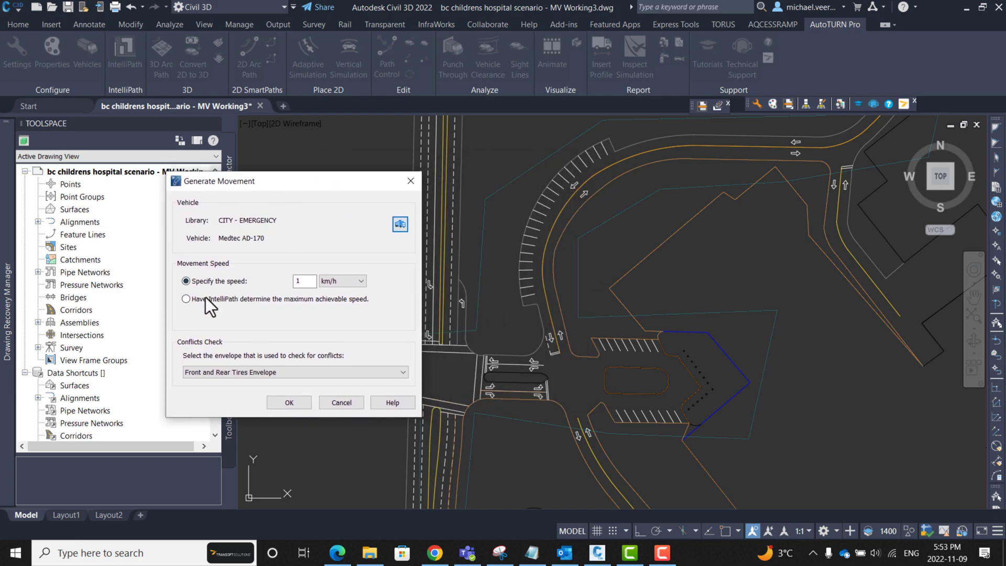
pyautogui.click(199, 299)
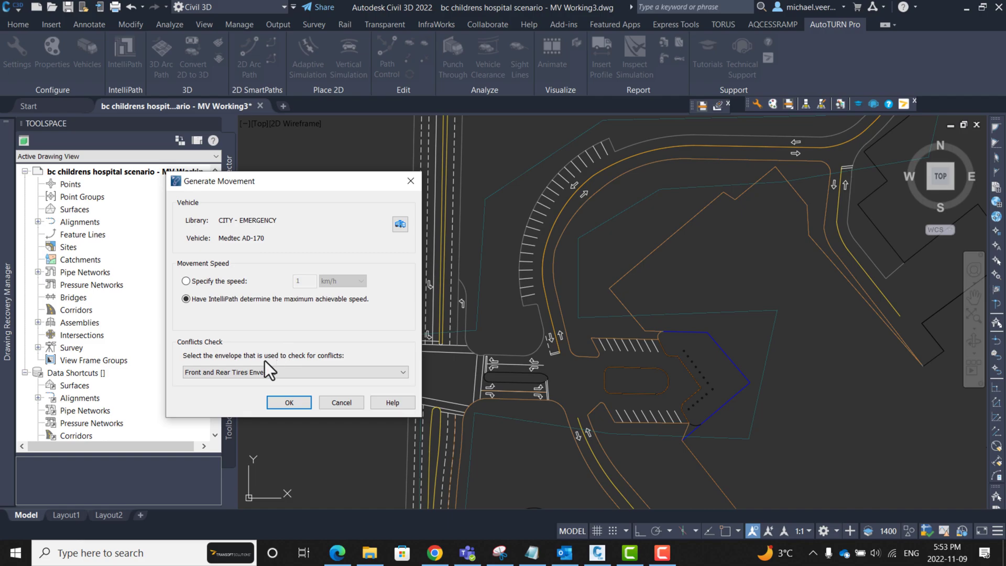
pyautogui.click(239, 373)
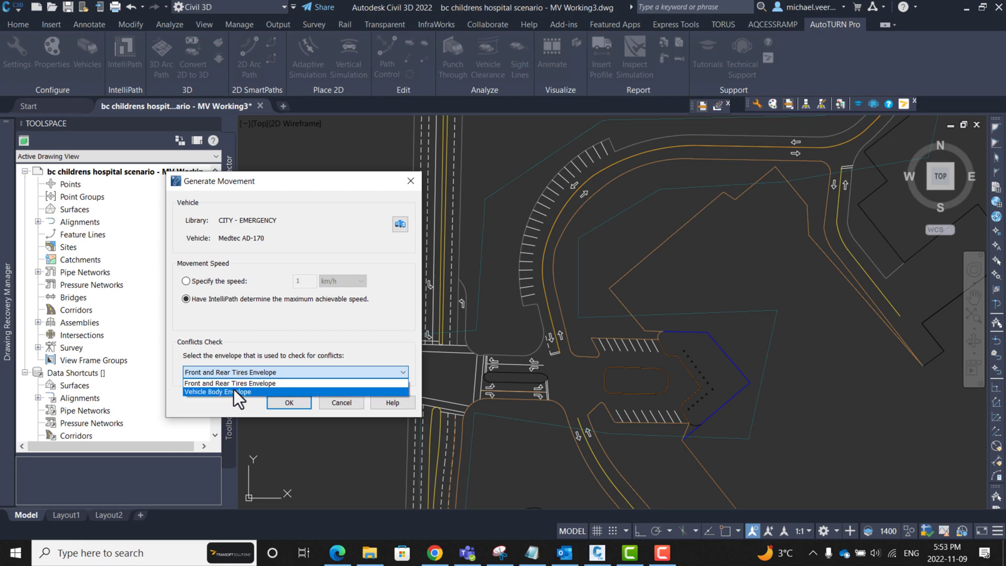
pyautogui.click(239, 384)
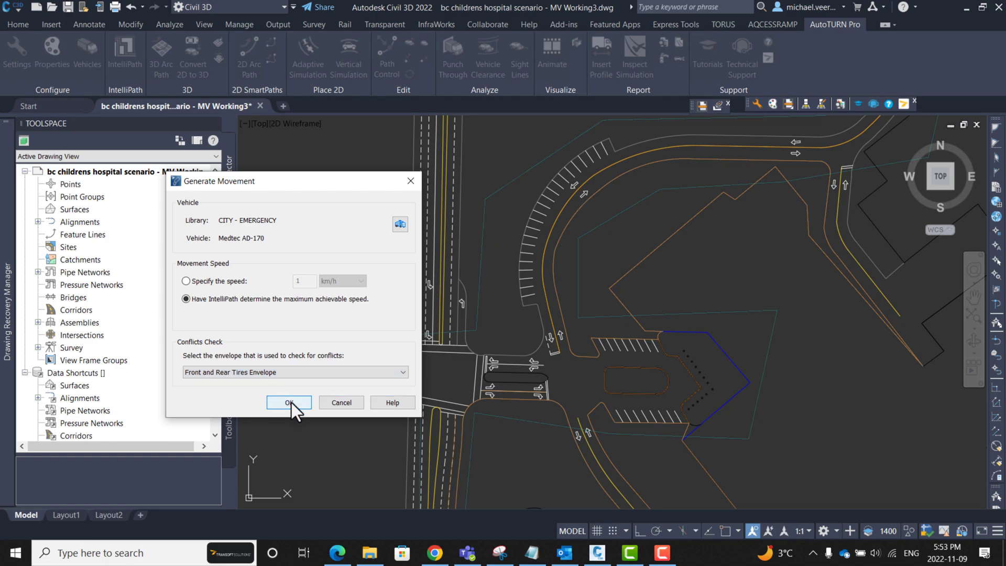
pyautogui.click(291, 402)
# Start the ambulance aligned on the entry road and end it on the upper road, passing at 19 km/h
pyautogui.moveTo(467, 432); pyautogui.dragTo(454, 352, button='middle')
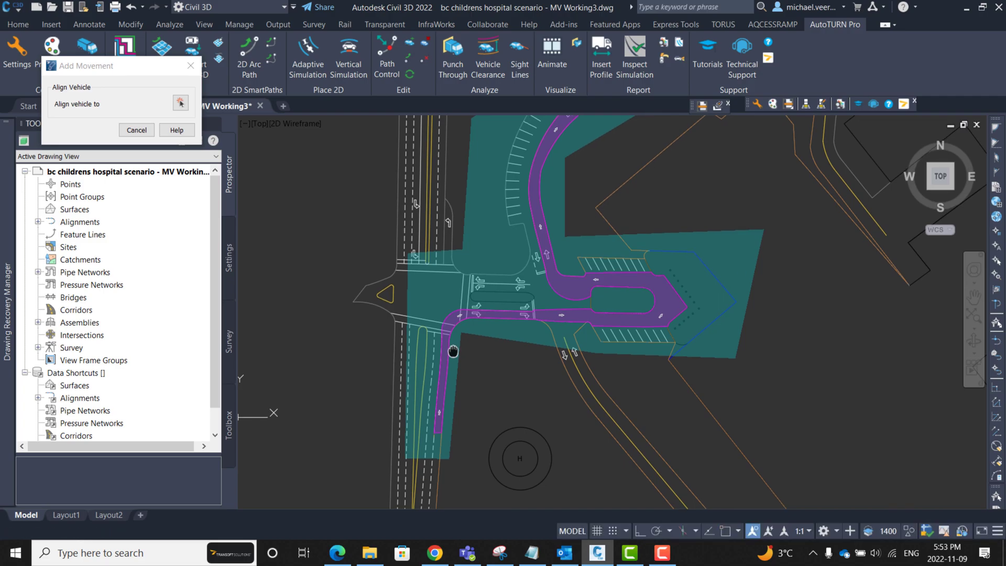
pyautogui.scroll(3, 440, 423)
pyautogui.scroll(1, 438, 424)
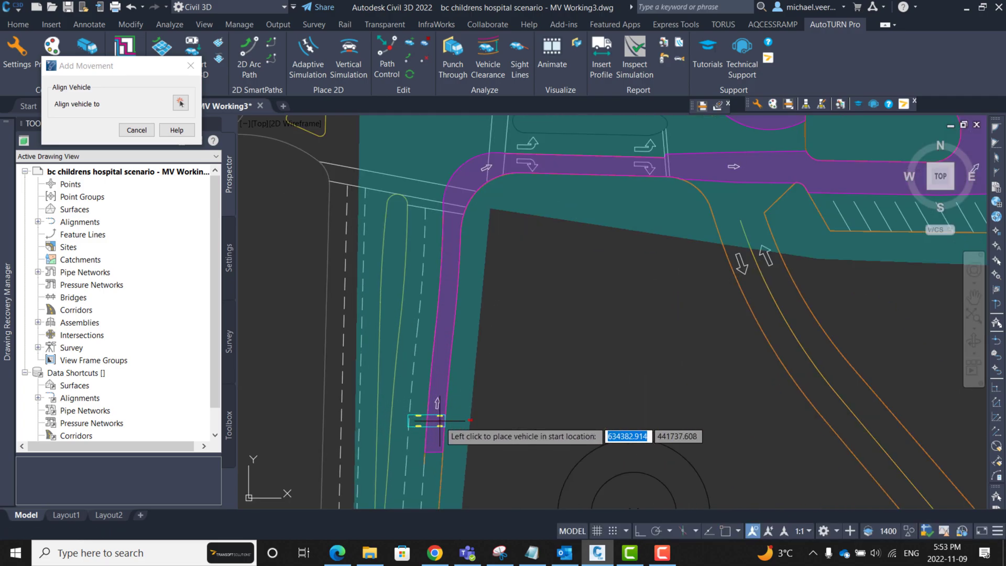
pyautogui.click(313, 333)
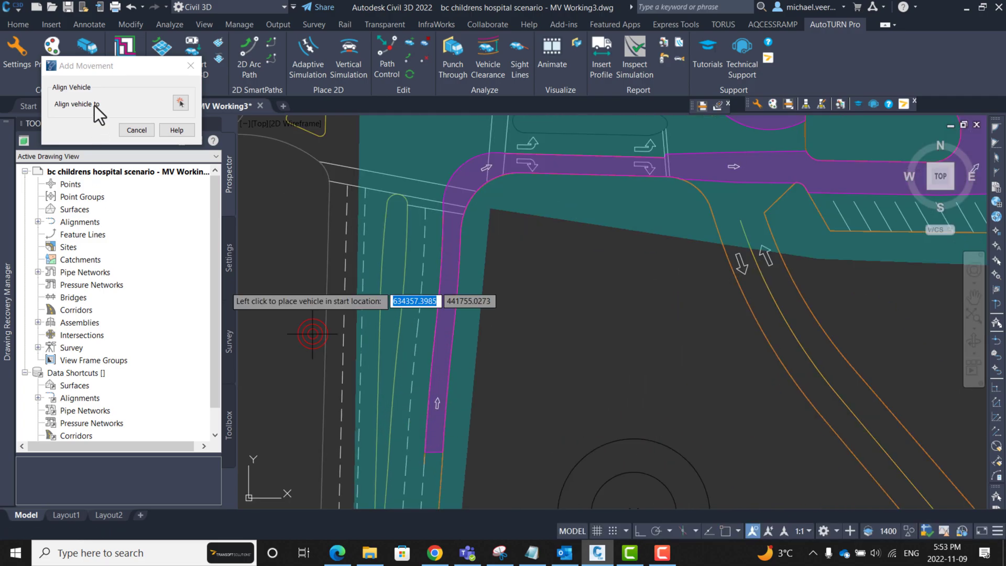
pyautogui.click(178, 98)
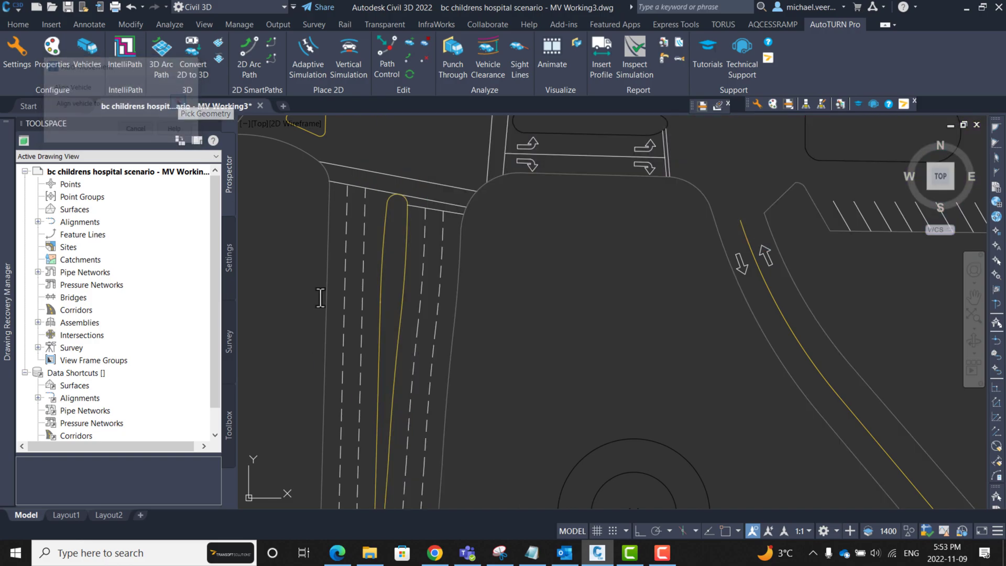
pyautogui.click(443, 423)
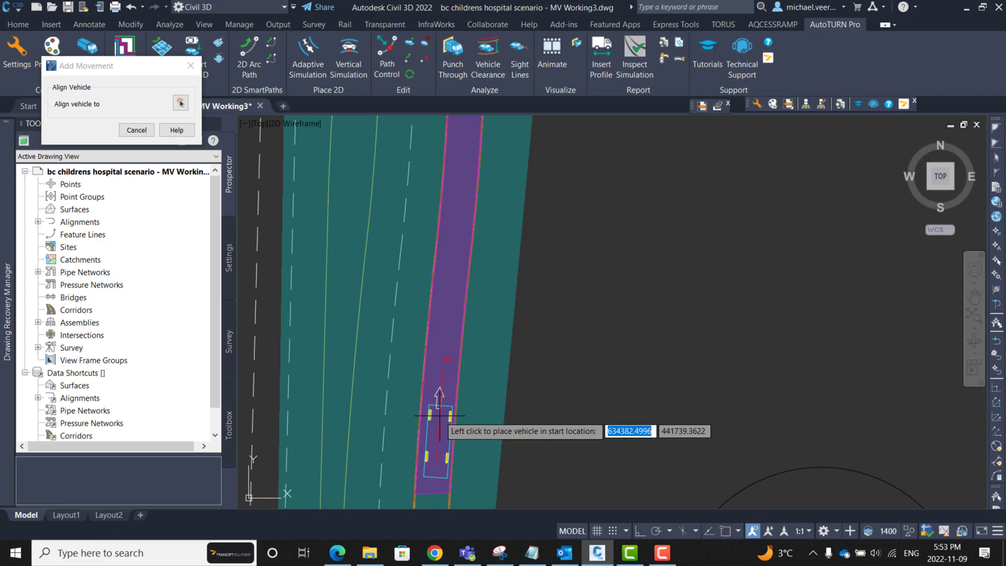
pyautogui.click(437, 397)
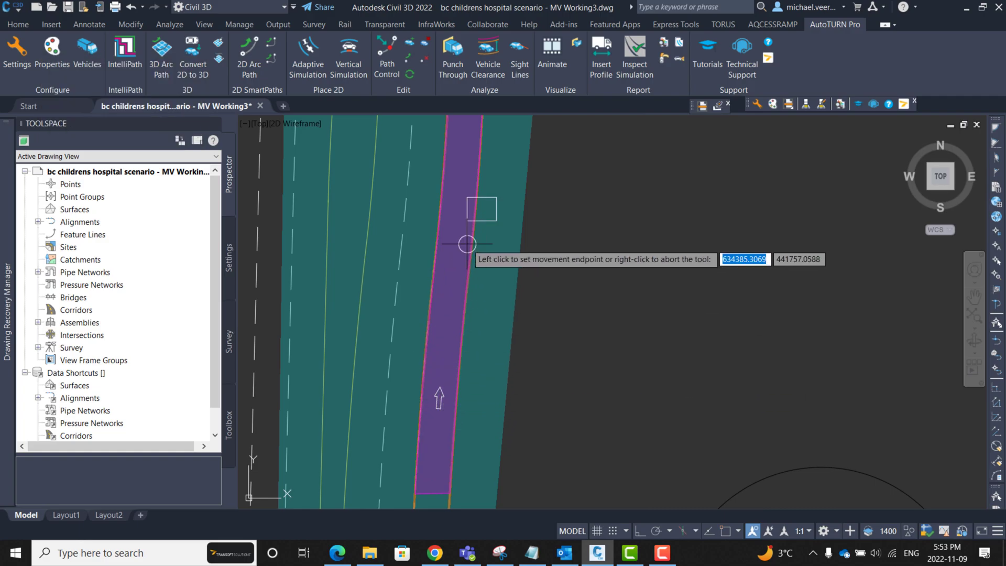
pyautogui.scroll(-3, 521, 222)
pyautogui.moveTo(520, 223); pyautogui.dragTo(490, 419, button='middle')
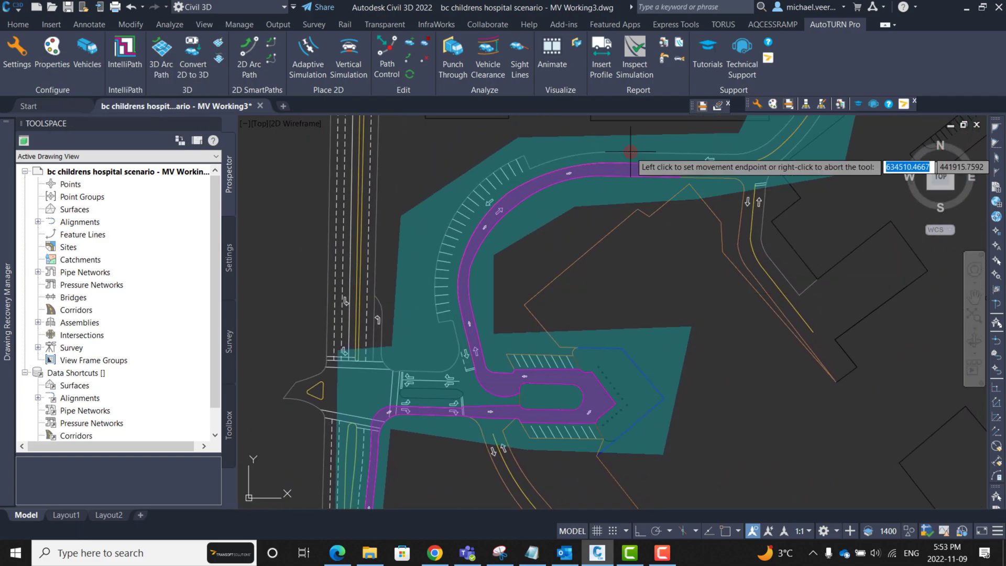
pyautogui.scroll(2, 659, 163)
pyautogui.scroll(2, 652, 168)
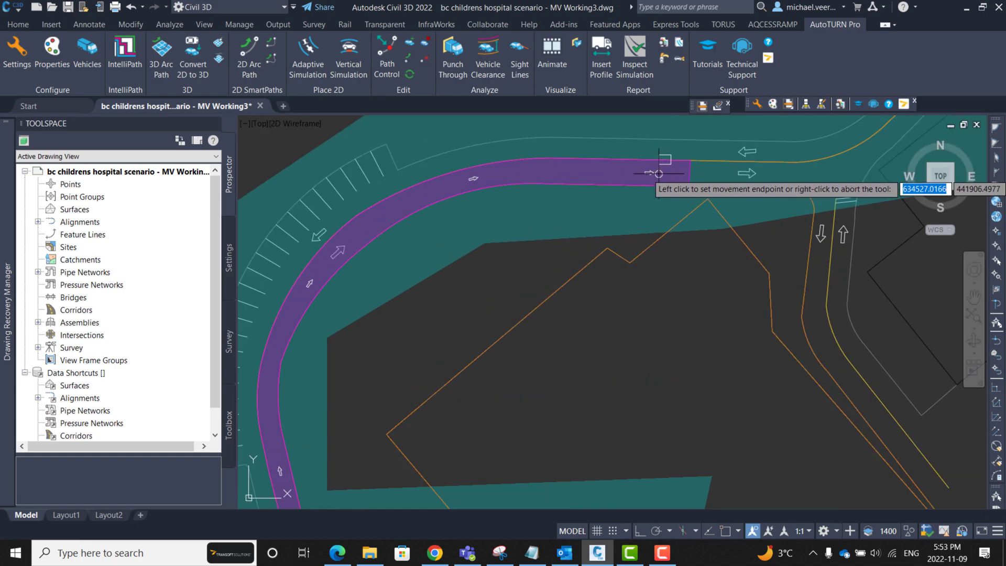
pyautogui.click(660, 173)
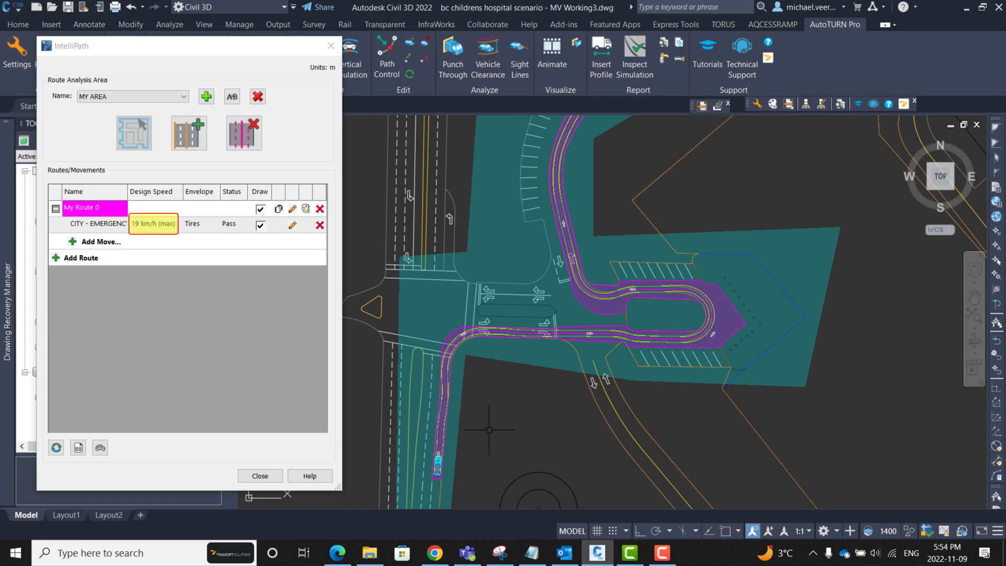
pyautogui.scroll(4, 438, 464)
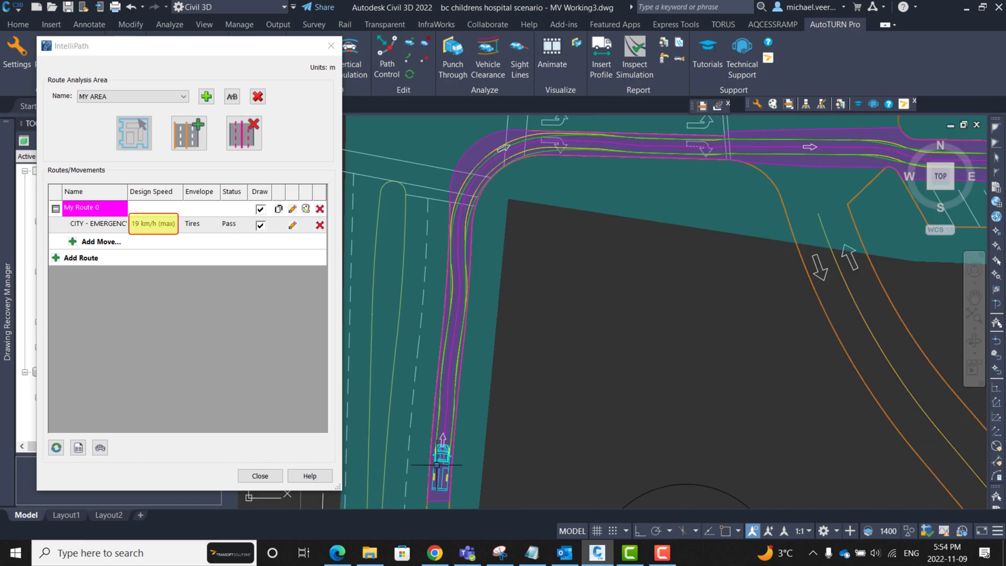
pyautogui.scroll(3, 437, 463)
pyautogui.moveTo(437, 461)
pyautogui.mouseDown(button='middle')
pyautogui.moveTo(466, 328)
pyautogui.moveTo(438, 437)
pyautogui.mouseUp(button='middle')
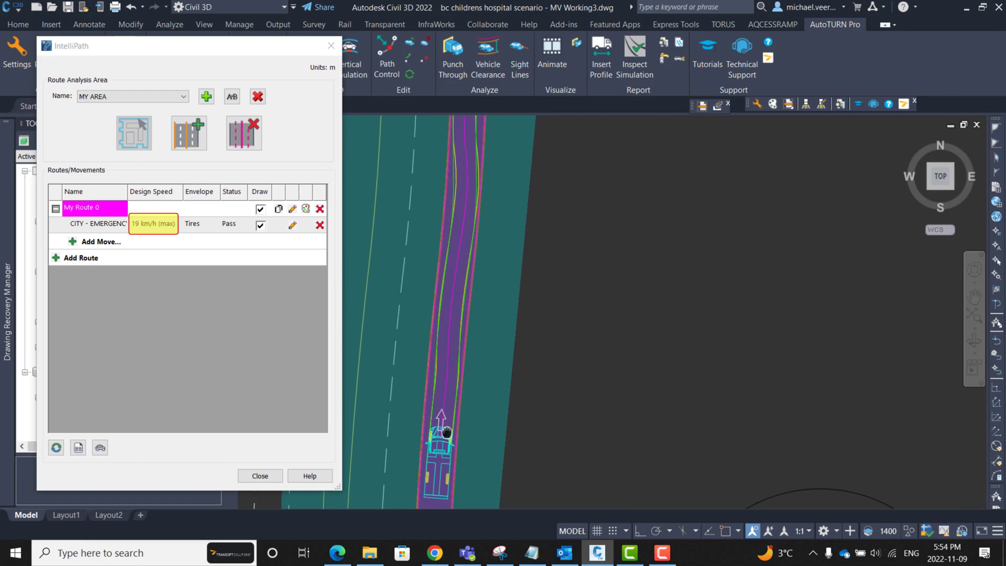
pyautogui.moveTo(477, 221); pyautogui.dragTo(461, 382, button='middle')
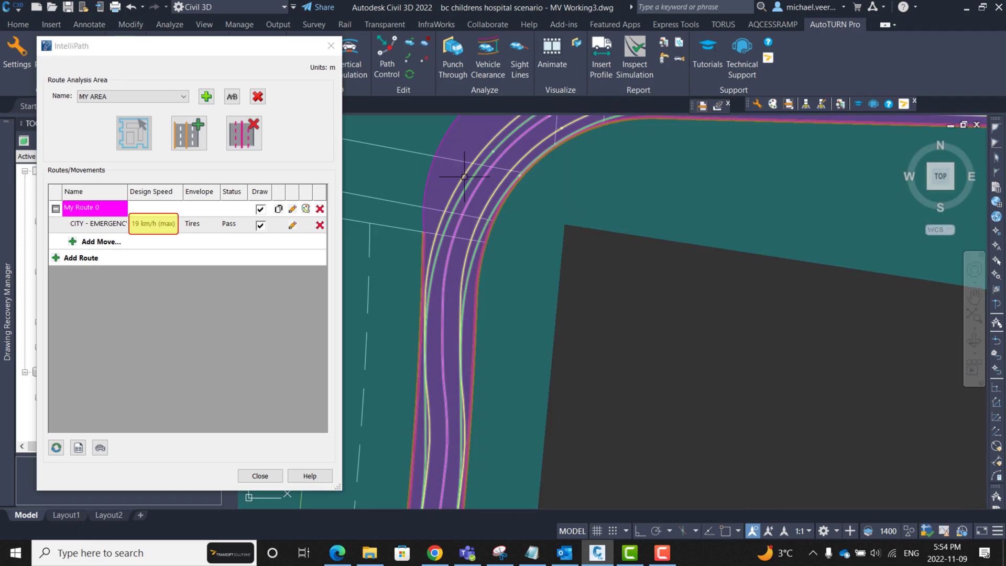
pyautogui.scroll(2, 452, 196)
pyautogui.moveTo(460, 197); pyautogui.dragTo(447, 221, button='middle')
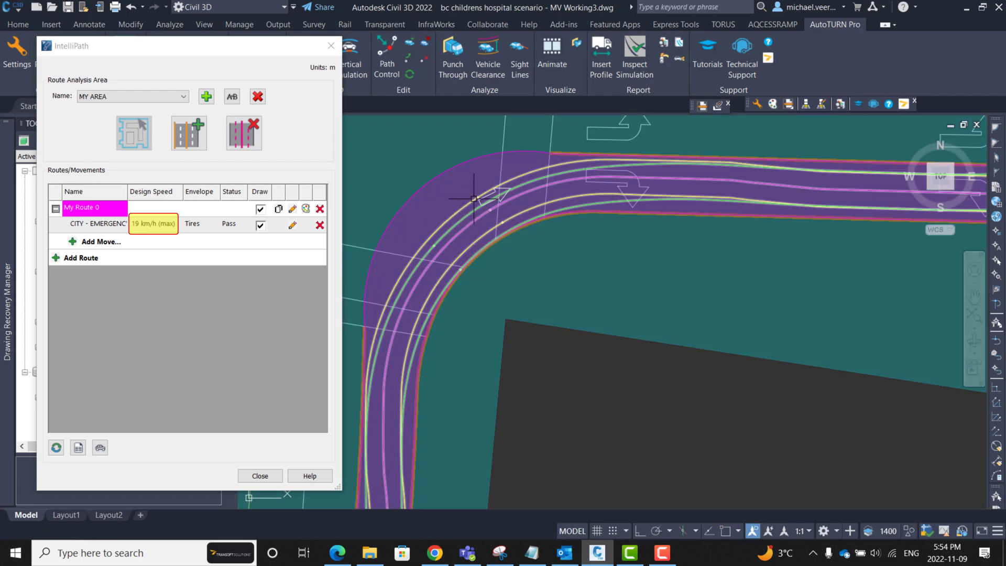
pyautogui.moveTo(734, 161)
pyautogui.mouseDown(button='middle')
pyautogui.moveTo(580, 190)
pyautogui.moveTo(499, 180)
pyautogui.mouseUp(button='middle')
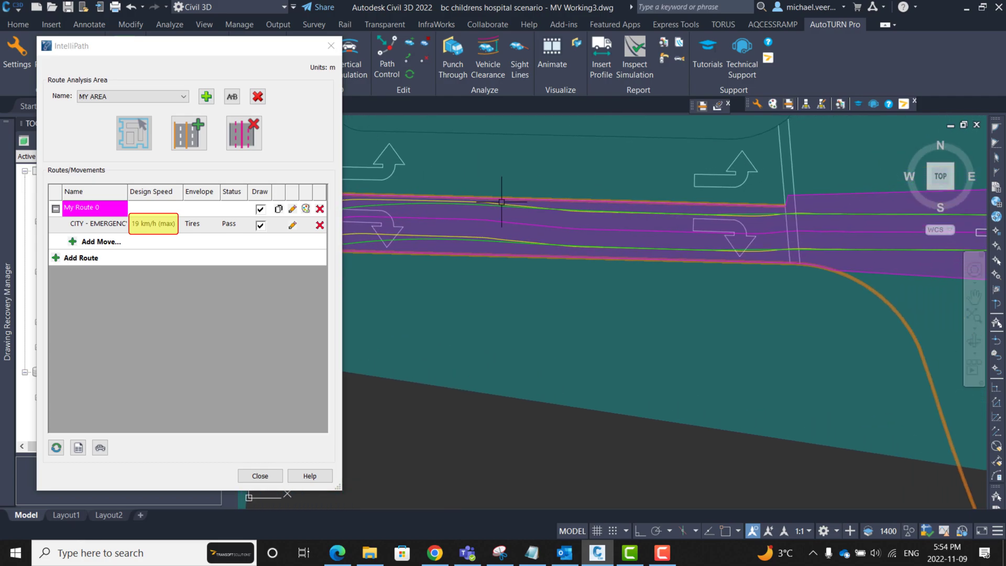
pyautogui.scroll(-1, 827, 202)
pyautogui.moveTo(826, 202); pyautogui.dragTo(516, 218, button='middle')
pyautogui.scroll(2, 517, 218)
pyautogui.moveTo(738, 285); pyautogui.dragTo(590, 289, button='middle')
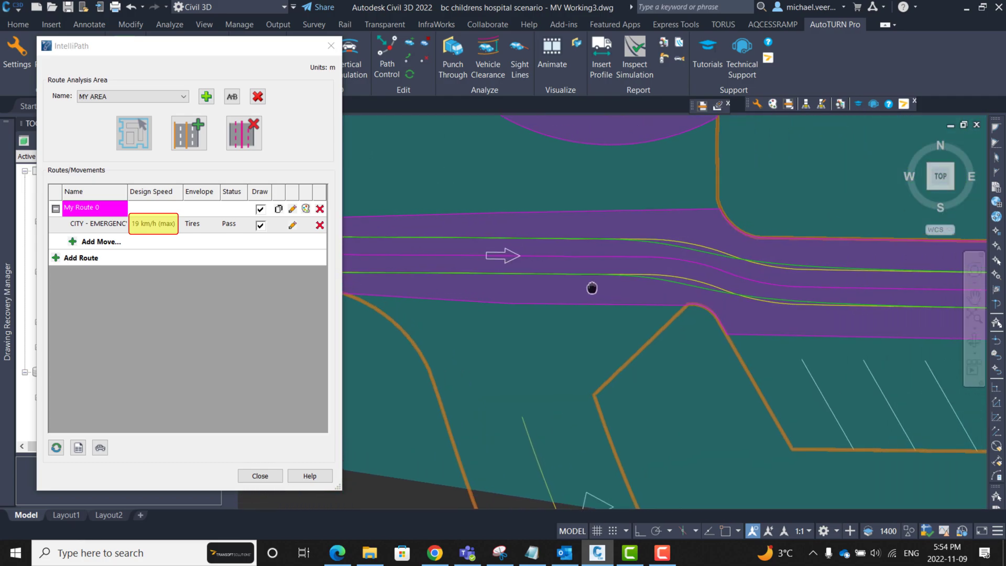
pyautogui.moveTo(786, 299)
pyautogui.mouseDown(button='middle')
pyautogui.moveTo(550, 260)
pyautogui.moveTo(526, 336)
pyautogui.mouseUp(button='middle')
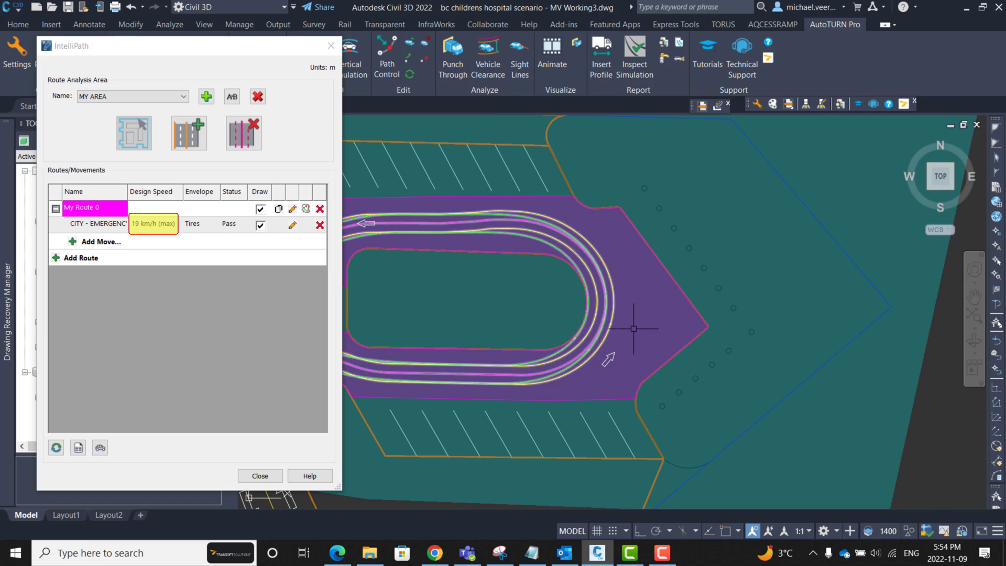
pyautogui.moveTo(557, 247); pyautogui.dragTo(804, 299, button='middle')
pyautogui.moveTo(592, 278)
pyautogui.mouseDown(button='middle')
pyautogui.moveTo(640, 461)
pyautogui.moveTo(544, 393)
pyautogui.moveTo(636, 265)
pyautogui.moveTo(557, 337)
pyautogui.mouseUp(button='middle')
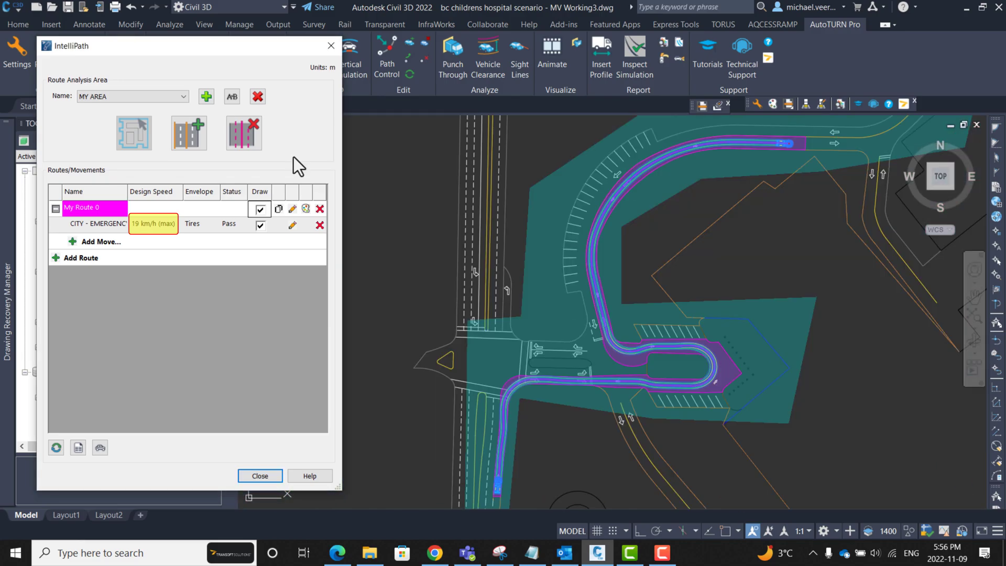
# Hide the My Route 0 envelope, toggling the CITY - EMERGENCY path off and back on
pyautogui.click(260, 209)
pyautogui.click(259, 226)
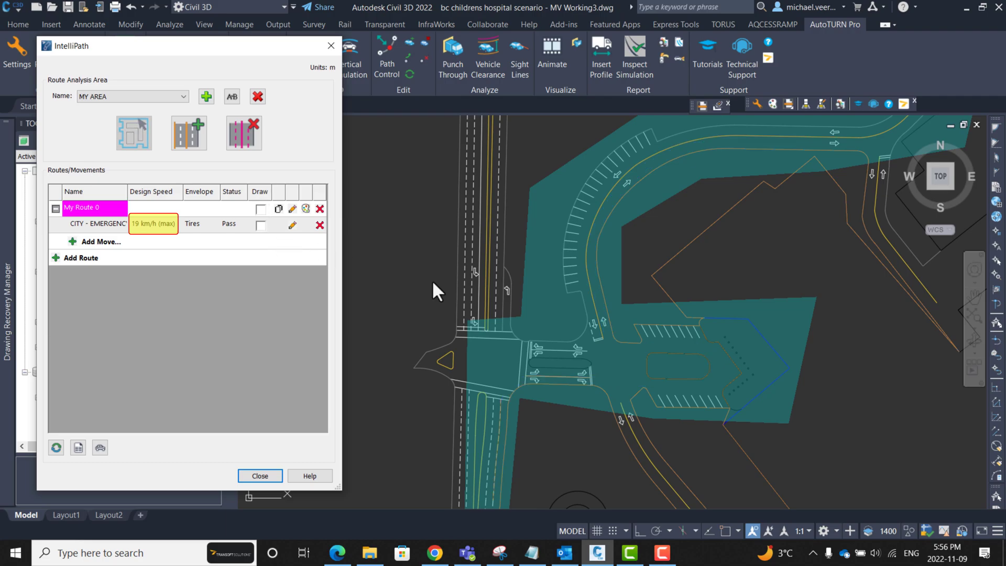
pyautogui.click(260, 225)
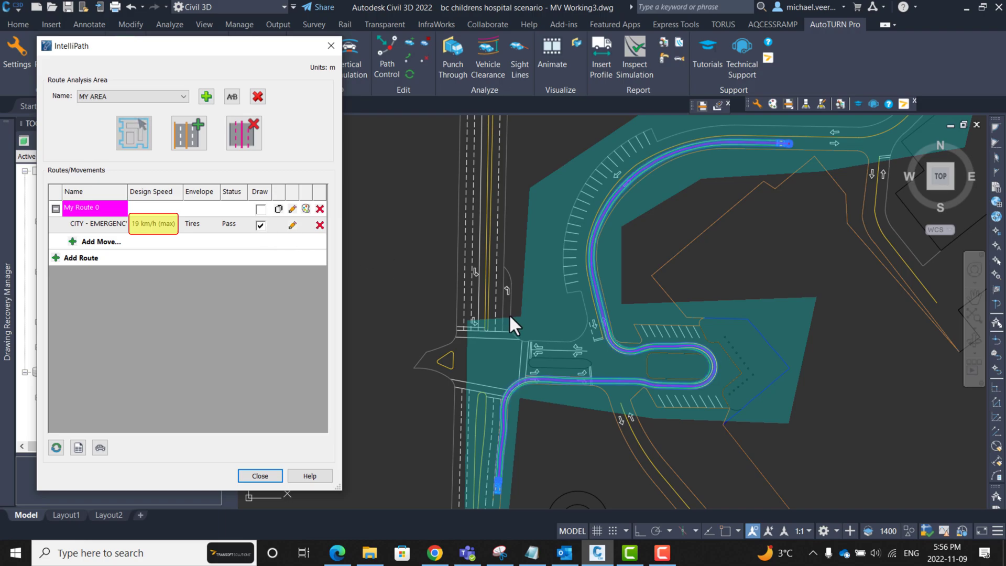
pyautogui.moveTo(524, 394); pyautogui.dragTo(521, 393, button='middle')
pyautogui.scroll(1, 521, 393)
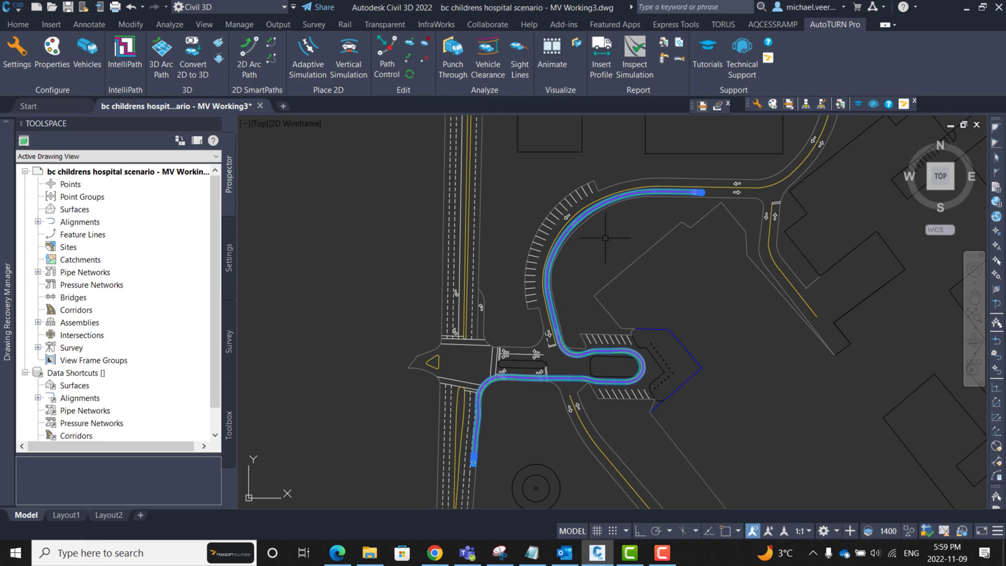
pyautogui.moveTo(605, 239); pyautogui.dragTo(583, 277, button='middle')
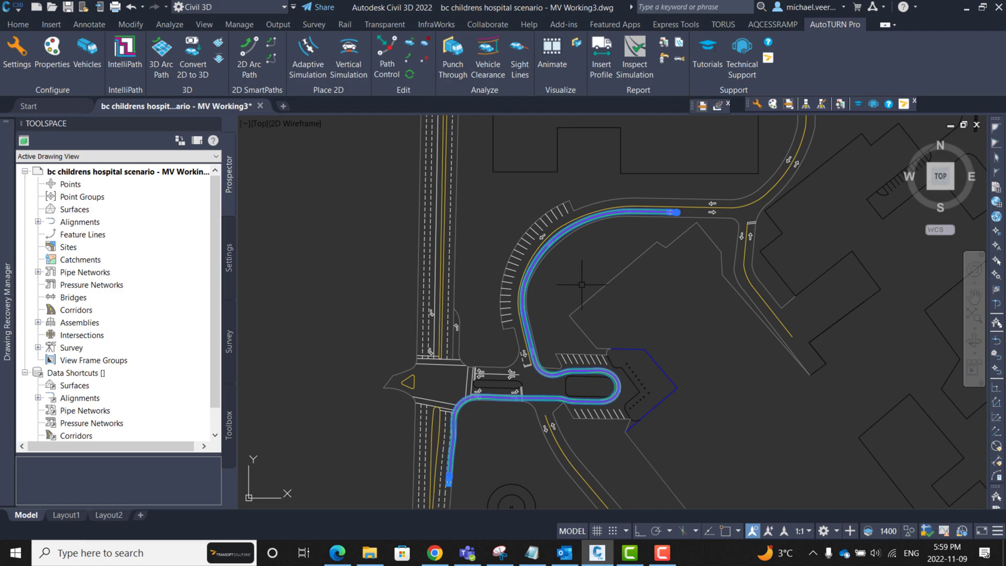
pyautogui.moveTo(487, 434); pyautogui.dragTo(571, 266, button='middle')
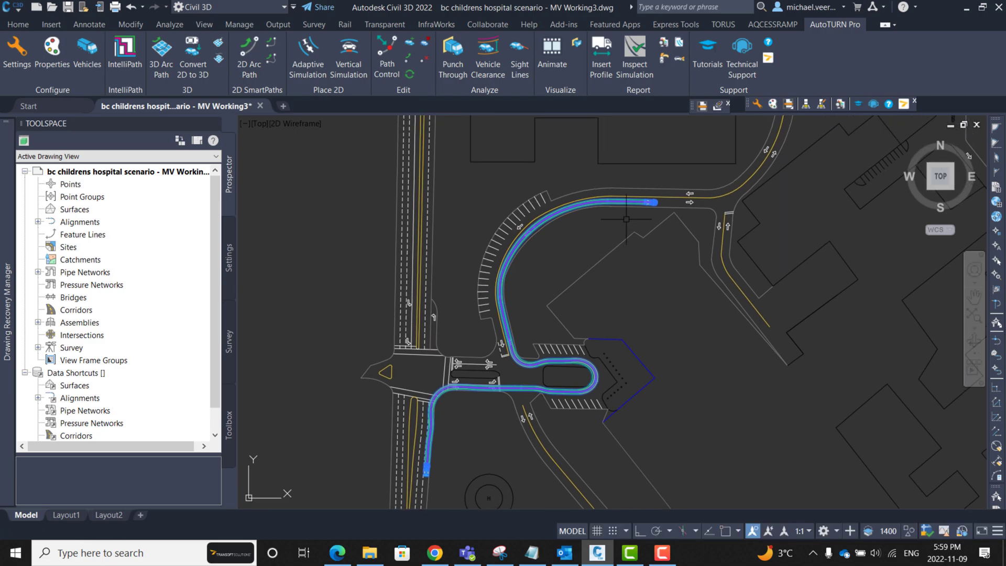
pyautogui.scroll(2, 633, 216)
pyautogui.scroll(1, 633, 216)
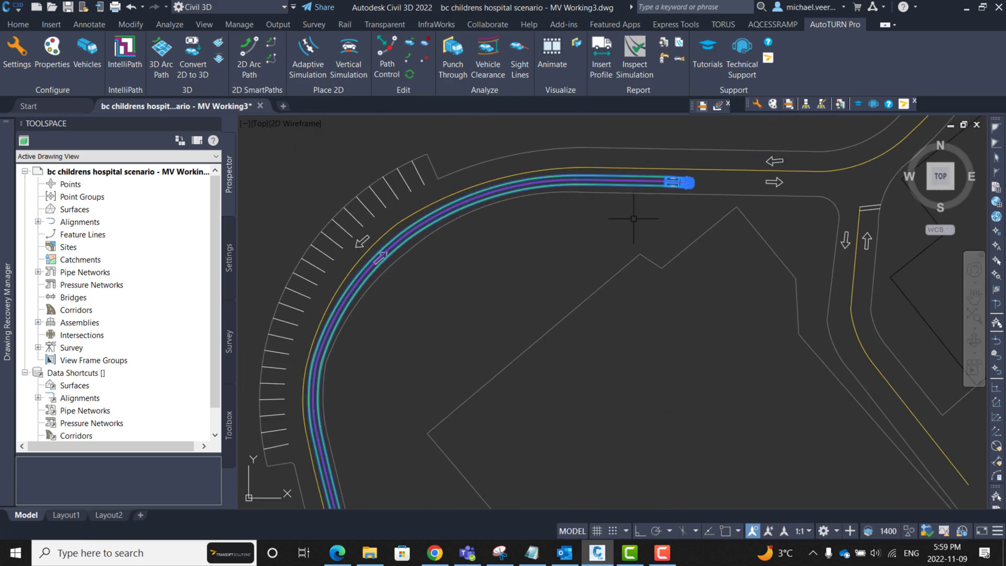
pyautogui.scroll(2, 632, 215)
pyautogui.scroll(-3, 579, 360)
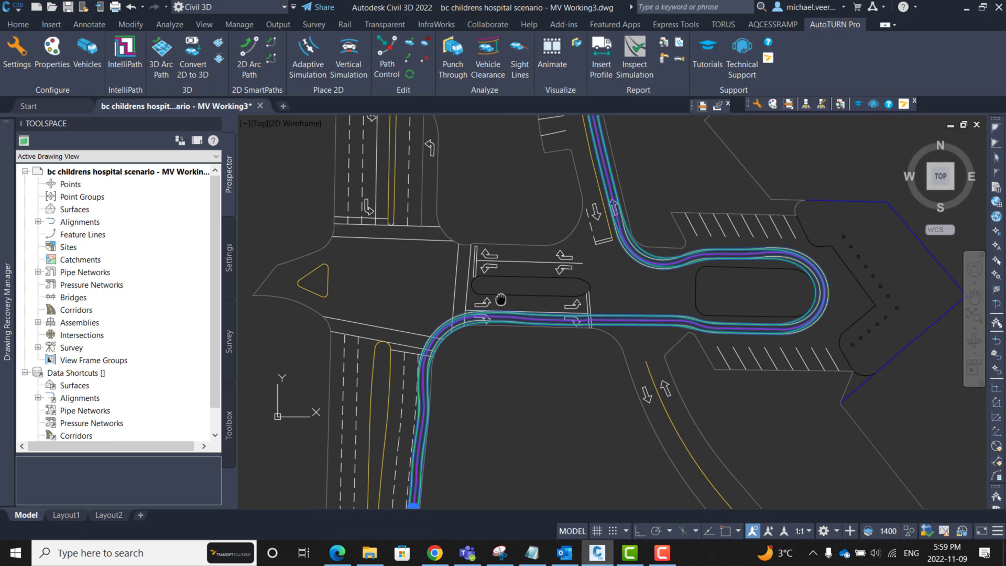
pyautogui.moveTo(580, 360); pyautogui.dragTo(455, 358, button='middle')
pyautogui.scroll(3, 456, 359)
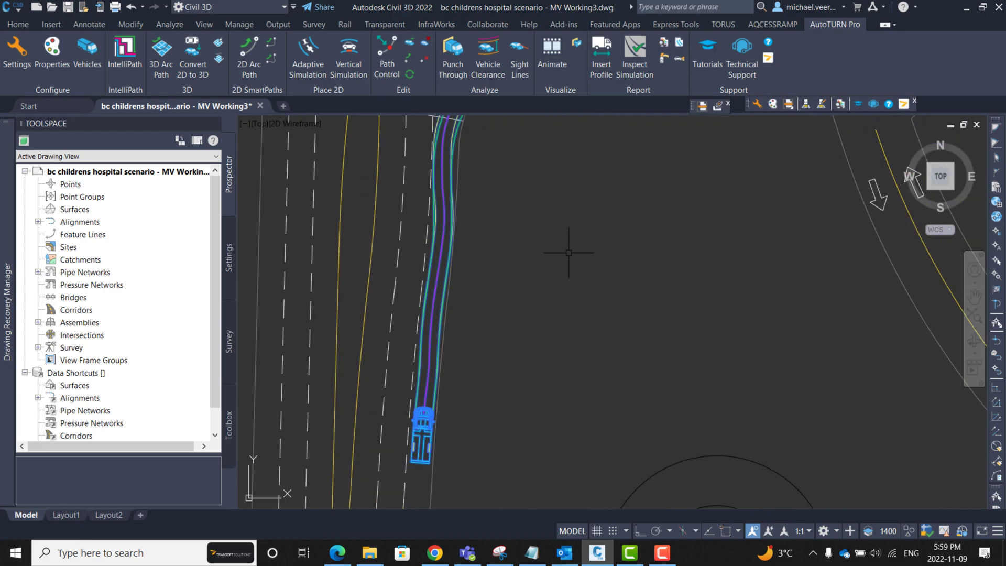
pyautogui.moveTo(573, 247); pyautogui.dragTo(506, 336, button='middle')
pyautogui.scroll(-3, 506, 336)
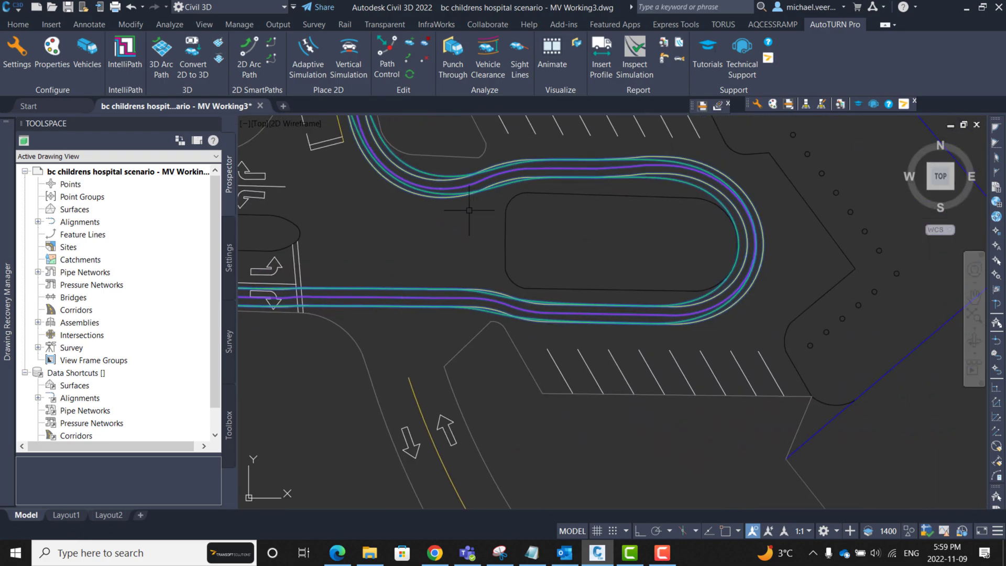
pyautogui.moveTo(398, 375)
pyautogui.mouseDown(button='middle')
pyautogui.moveTo(546, 403)
pyautogui.moveTo(646, 334)
pyautogui.moveTo(688, 360)
pyautogui.mouseUp(button='middle')
pyautogui.scroll(3, 546, 403)
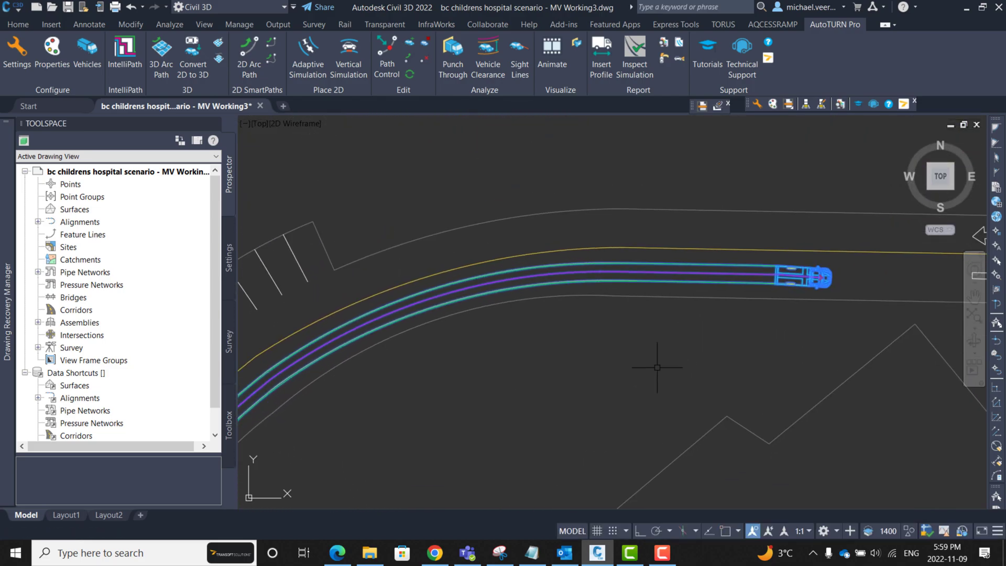
pyautogui.moveTo(624, 343)
pyautogui.keyDown('shift'); pyautogui.mouseDown(button='middle')
pyautogui.moveTo(487, 220)
pyautogui.moveTo(471, 218)
pyautogui.moveTo(518, 321)
pyautogui.mouseUp(button='middle'); pyautogui.keyUp('shift')
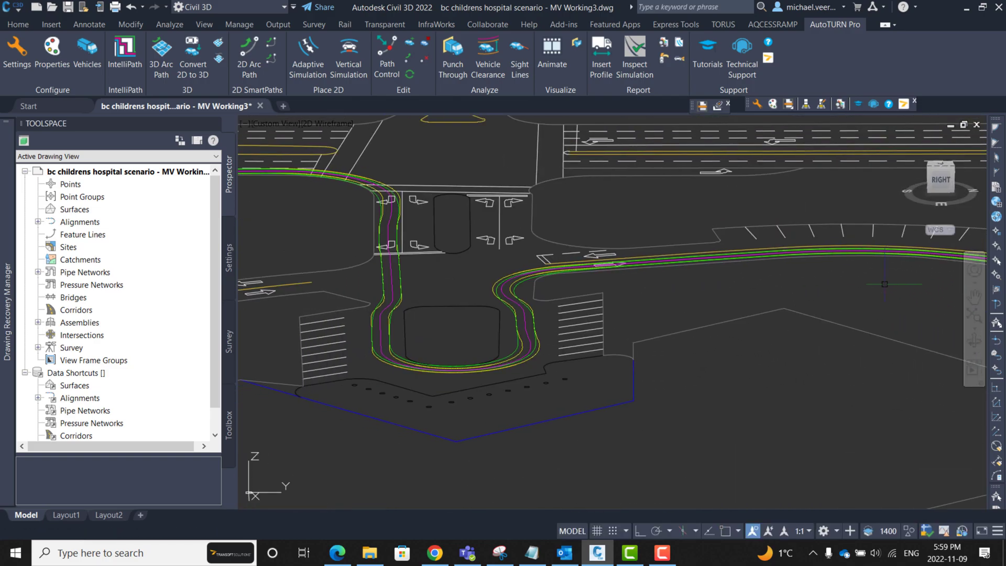
pyautogui.scroll(3, 519, 321)
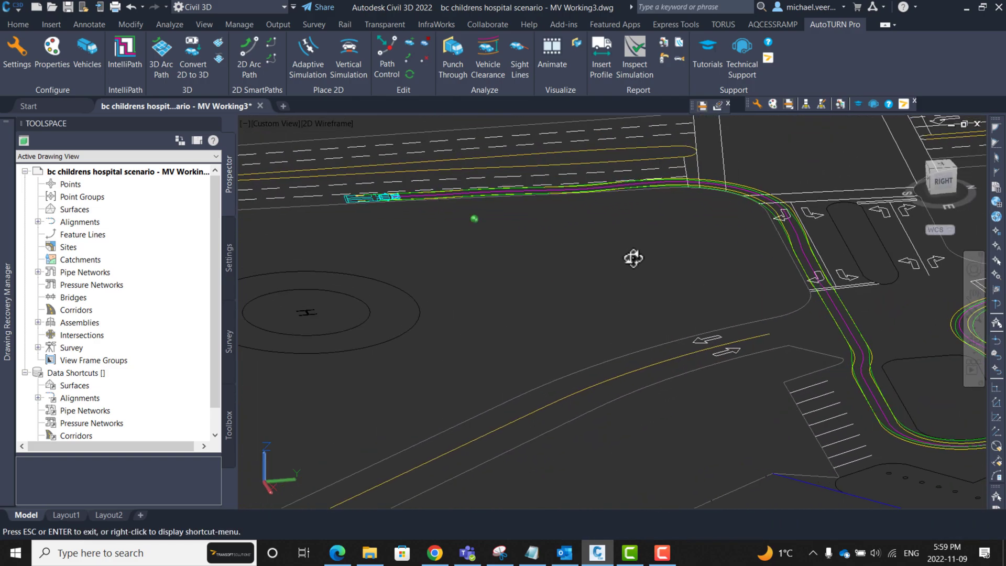
pyautogui.moveTo(634, 259)
pyautogui.keyDown('shift'); pyautogui.mouseDown(button='middle')
pyautogui.moveTo(743, 297)
pyautogui.moveTo(707, 315)
pyautogui.mouseUp(button='middle'); pyautogui.keyUp('shift')
pyautogui.scroll(-3, 624, 352)
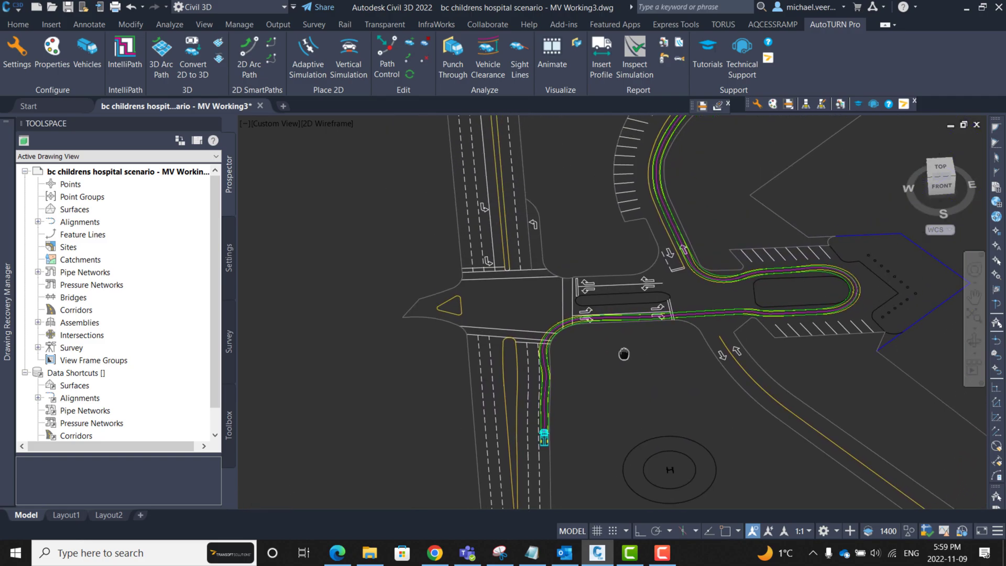
pyautogui.moveTo(624, 353)
pyautogui.mouseDown(button='middle')
pyautogui.moveTo(572, 377)
pyautogui.moveTo(586, 371)
pyautogui.mouseUp(button='middle')
pyautogui.click(945, 165)
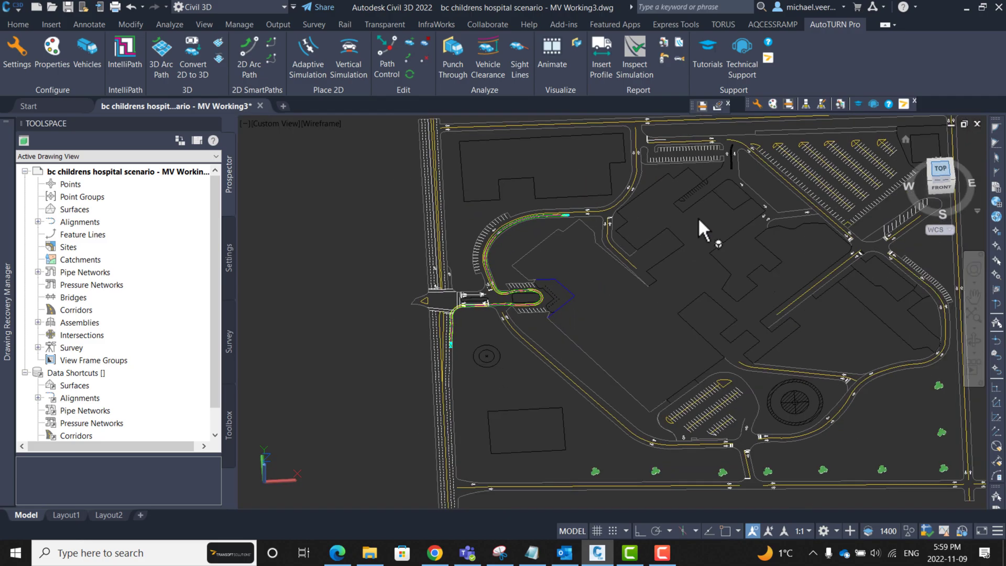
pyautogui.scroll(5, 463, 290)
pyautogui.scroll(2, 462, 291)
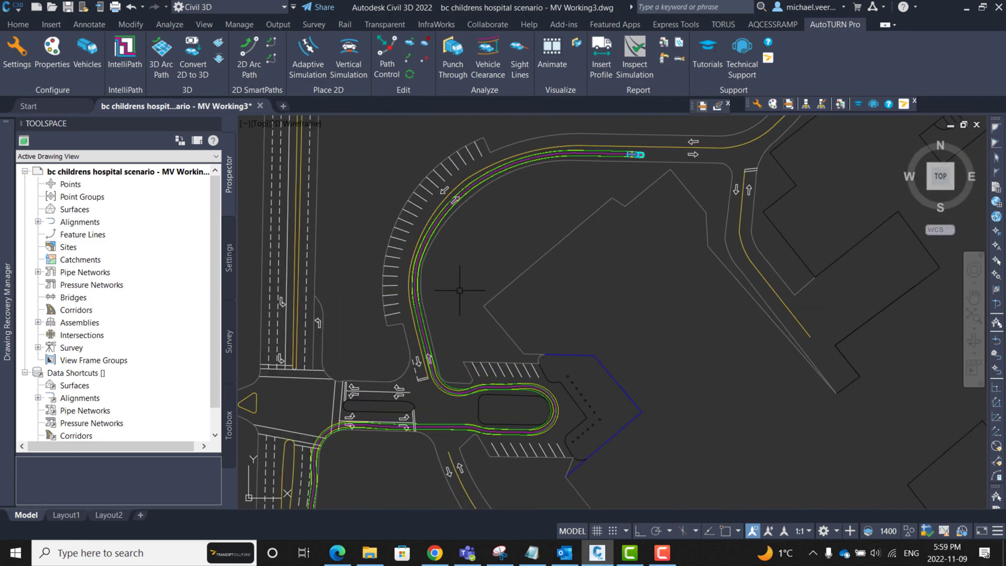
pyautogui.scroll(2, 527, 263)
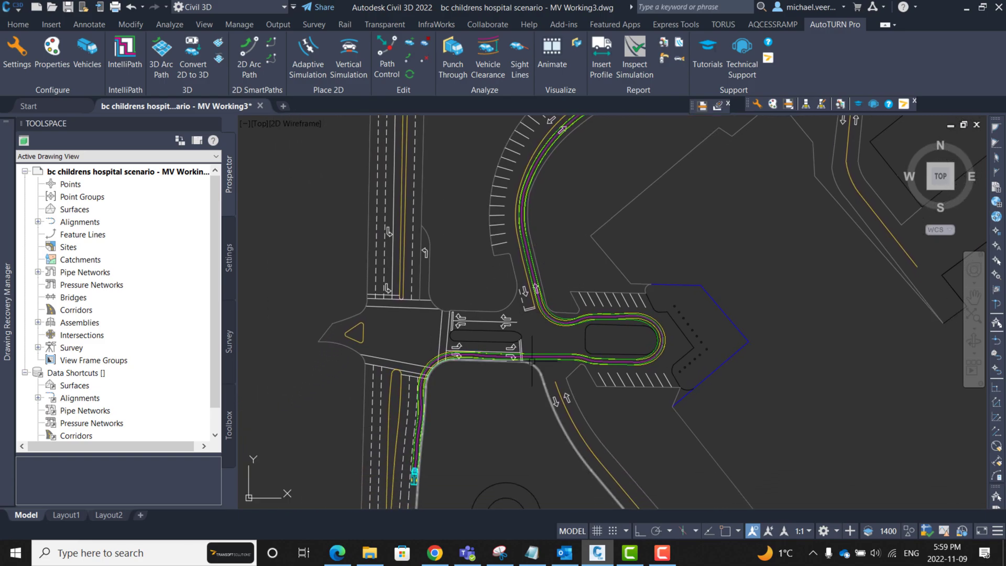